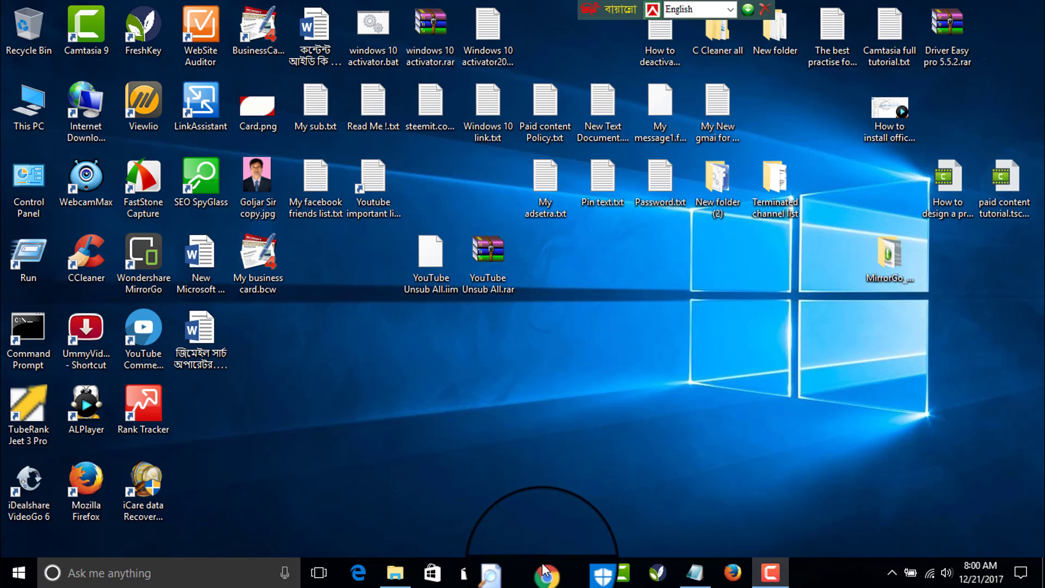
- Bring the Chrome window with the Facebook sign-up page back from the taskbar
mouse_move(546, 576)
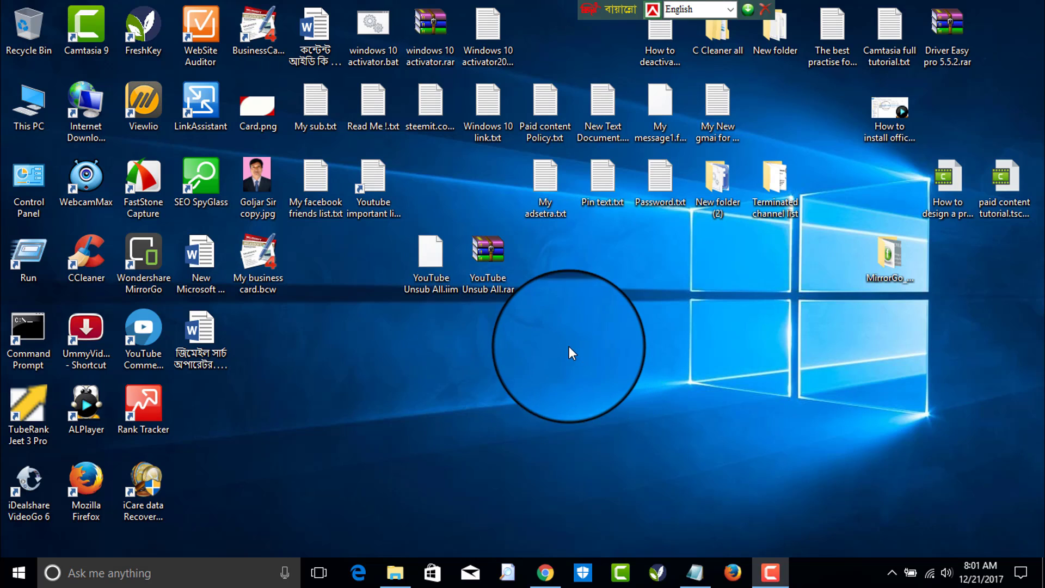
- Restore the Facebook sign-up page and enter the first name and surname
click(547, 576)
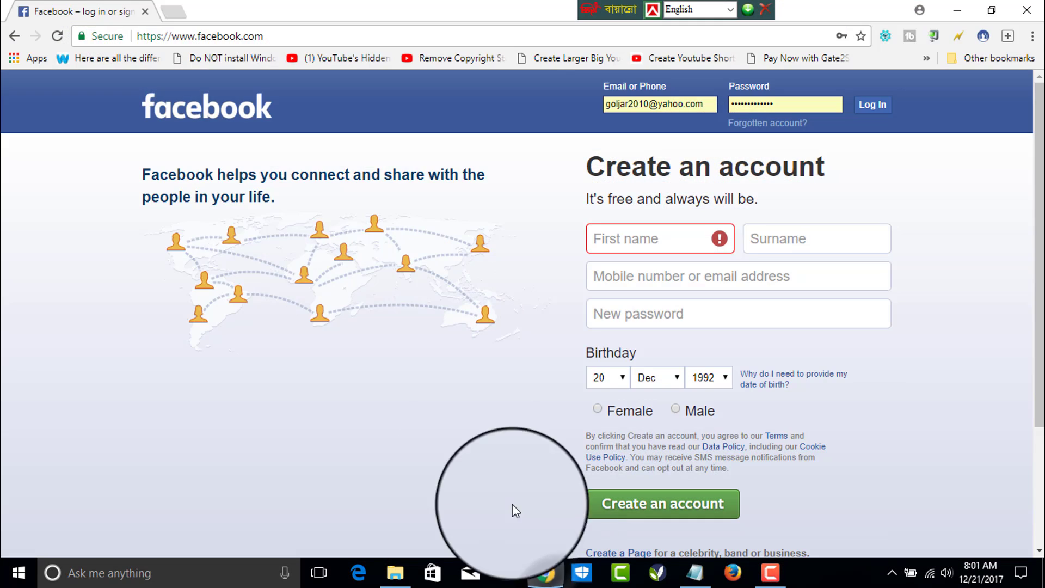
click(292, 31)
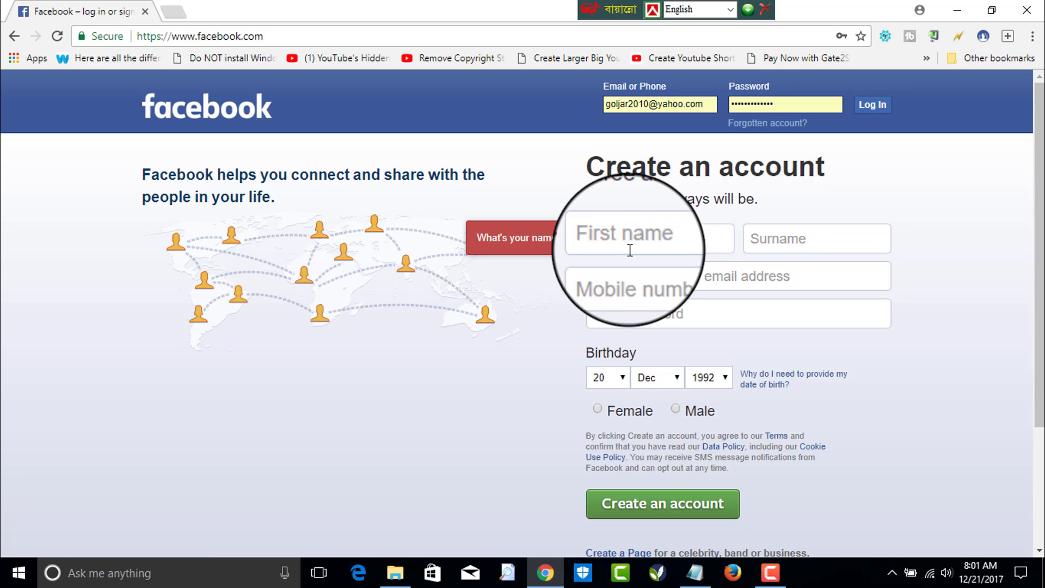
click(770, 572)
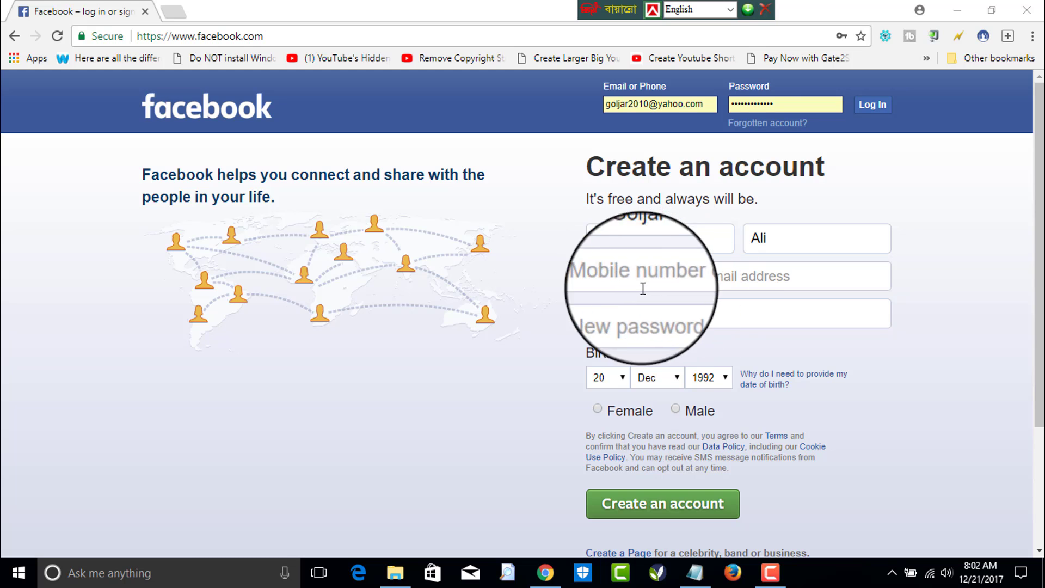
- Copy the saved email address from the Notepad notes, then minimize Notepad
click(697, 577)
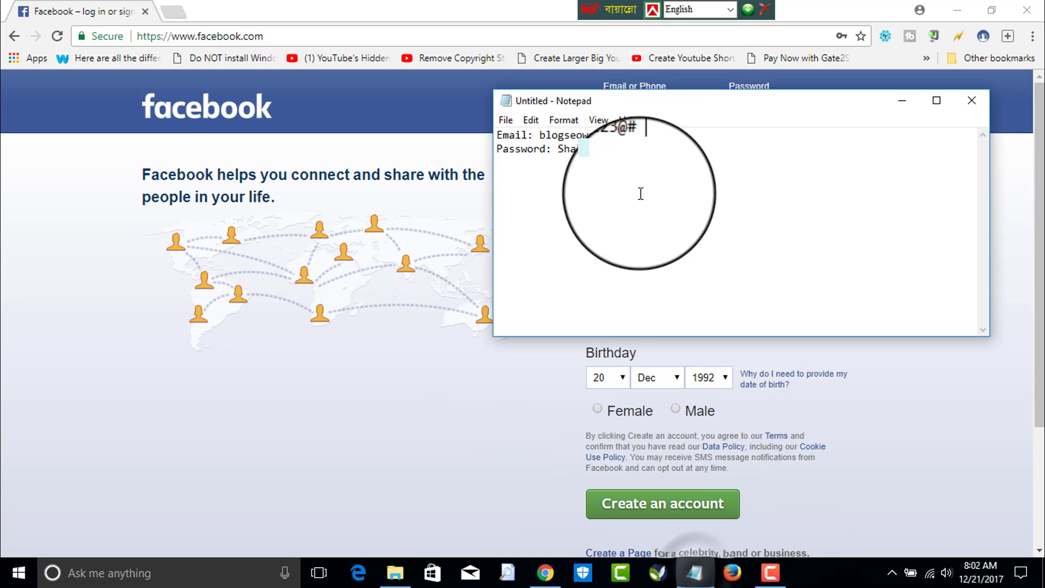
drag(588, 149, 709, 187)
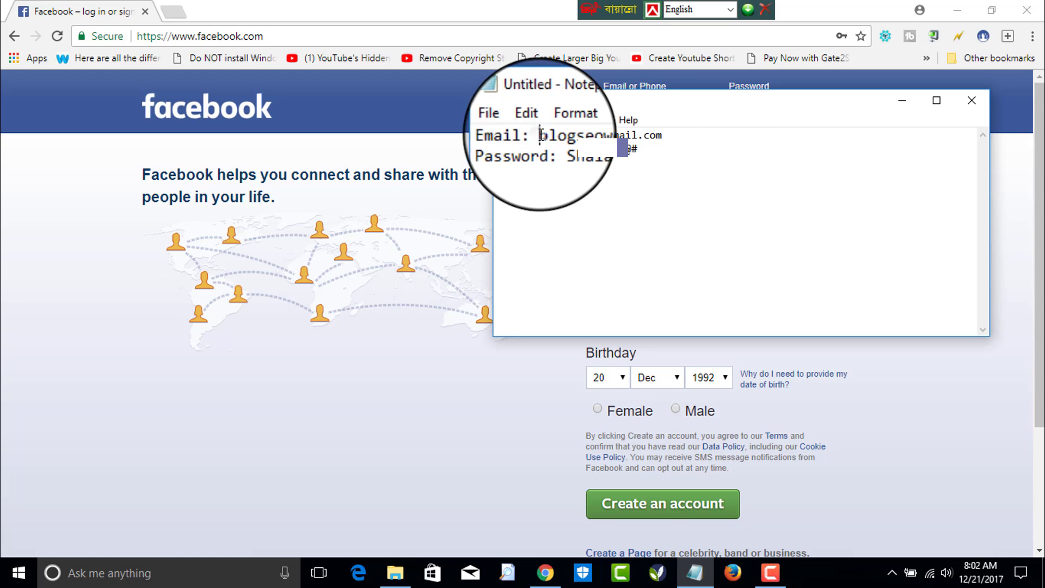
drag(540, 134, 663, 135)
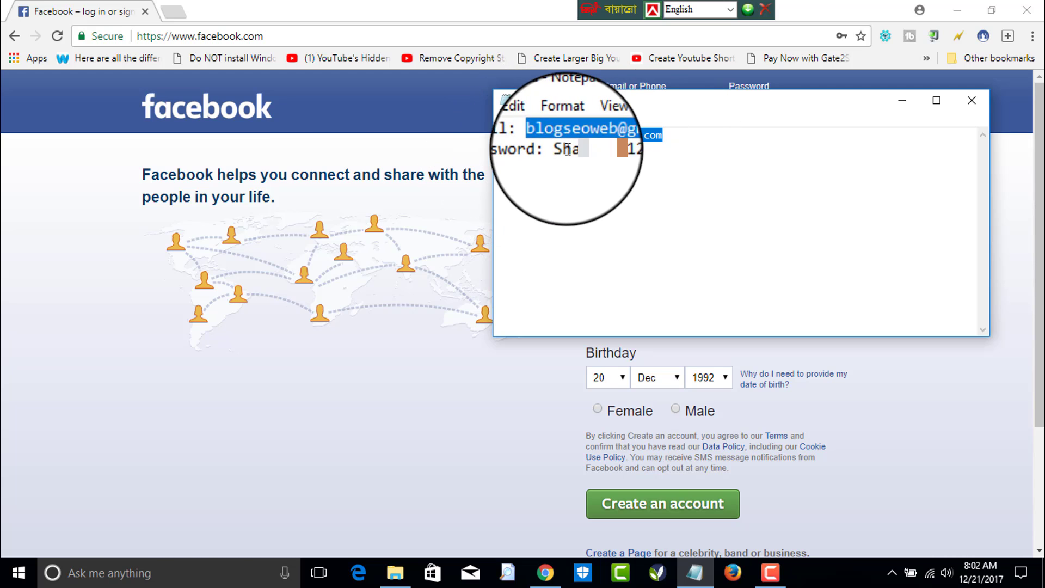
drag(559, 149, 643, 159)
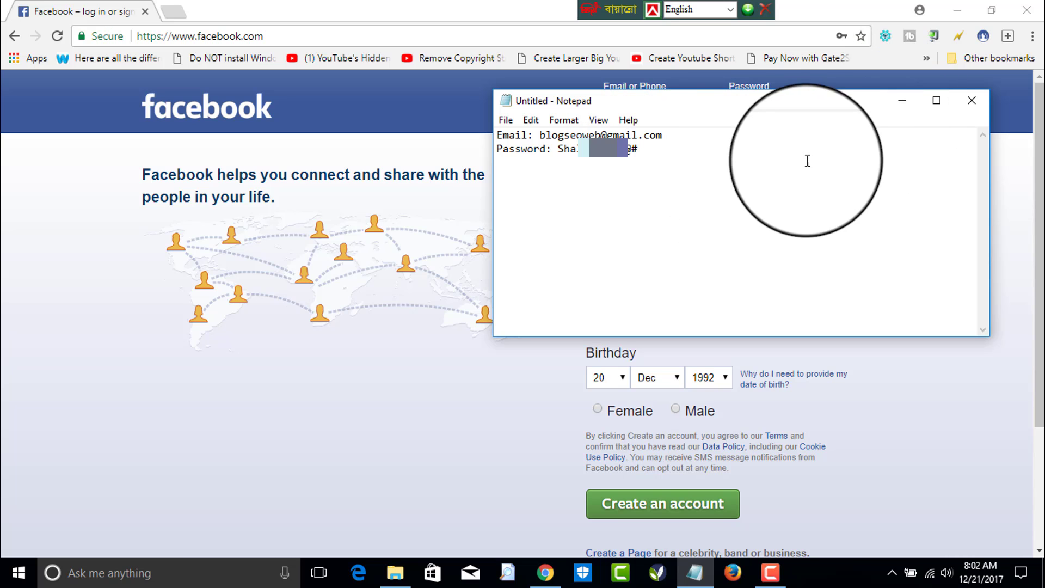
right_click(583, 135)
click(634, 190)
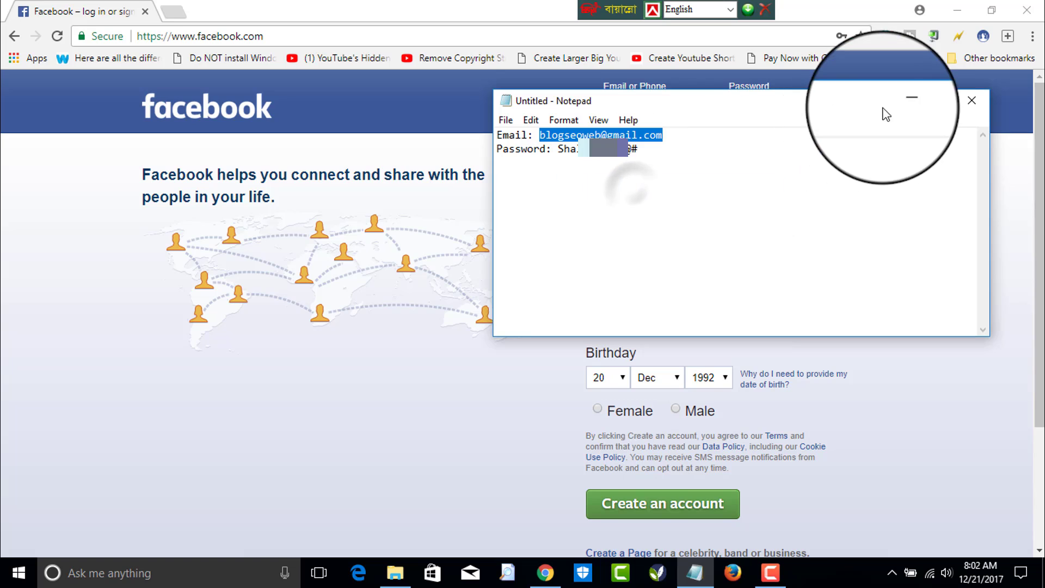
click(888, 98)
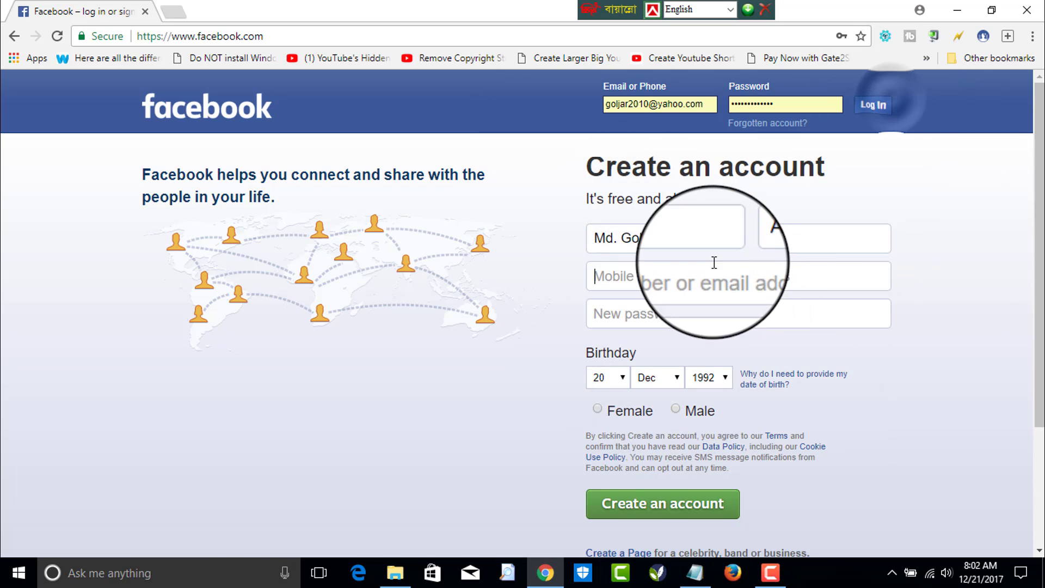
- Paste the saved email into both the email and re-enter email fields, then return to Notepad
right_click(645, 281)
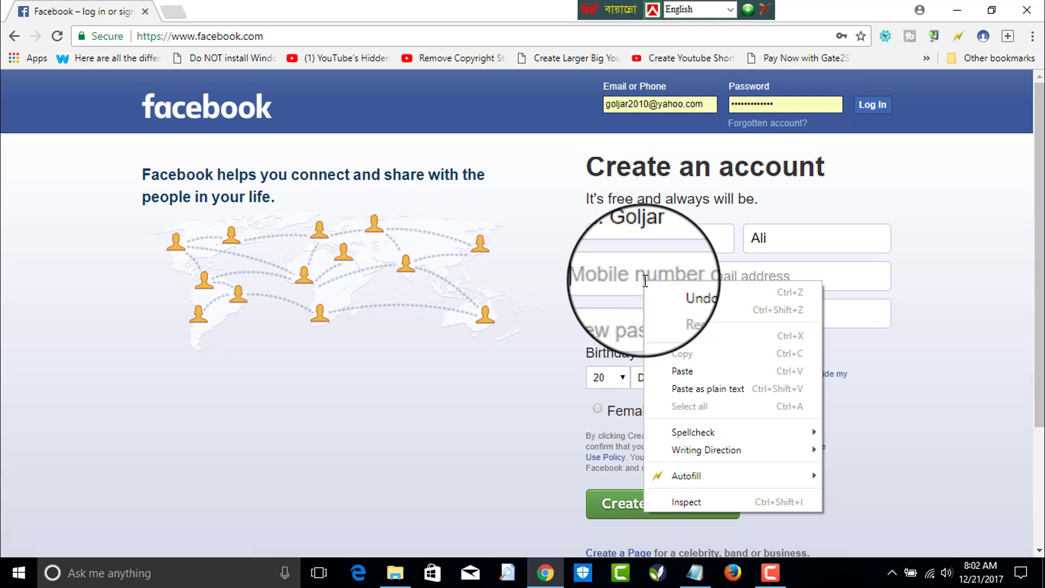
click(677, 368)
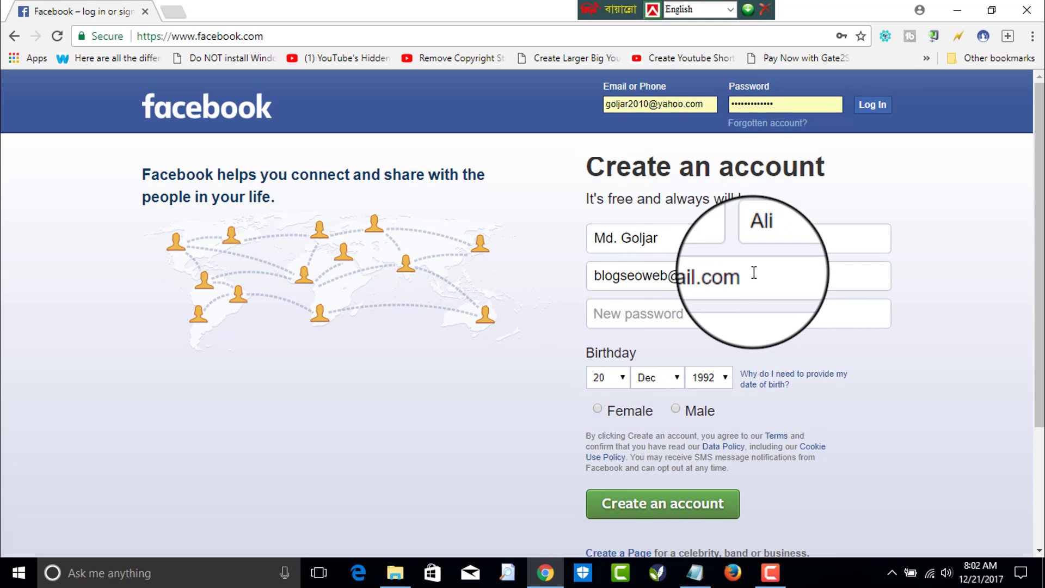
click(635, 321)
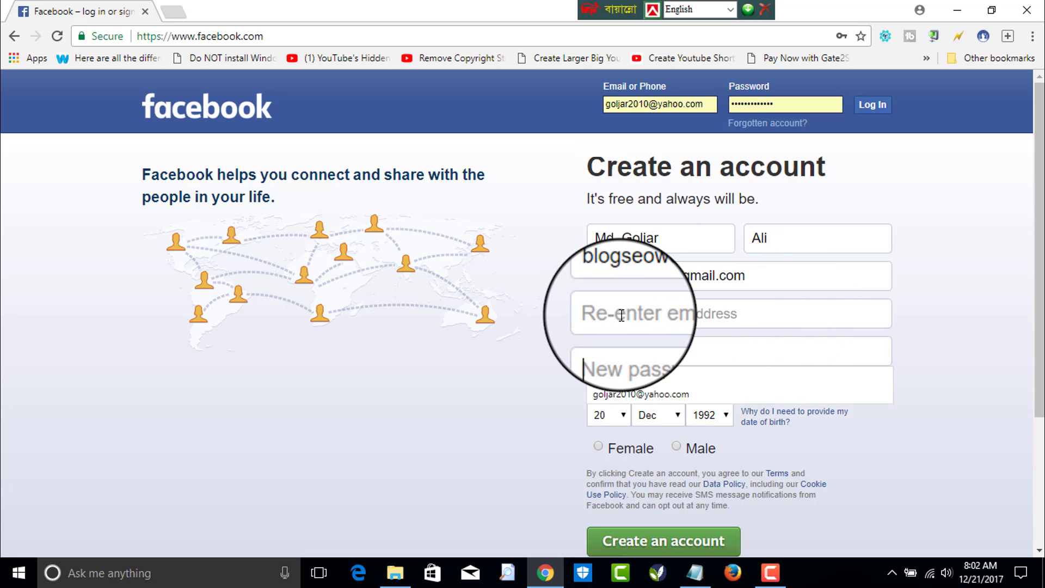
click(621, 316)
right_click(653, 316)
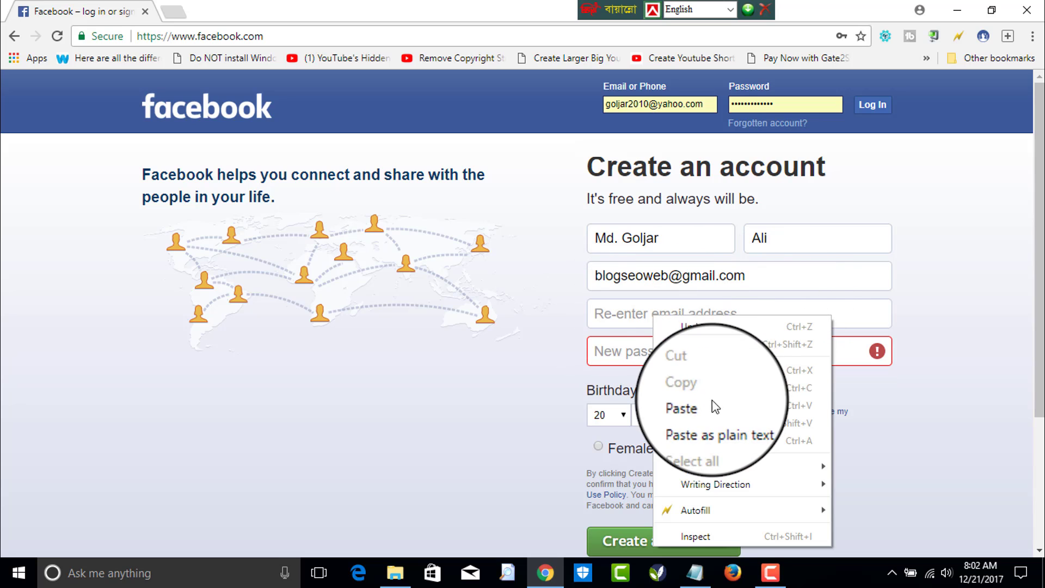
click(686, 404)
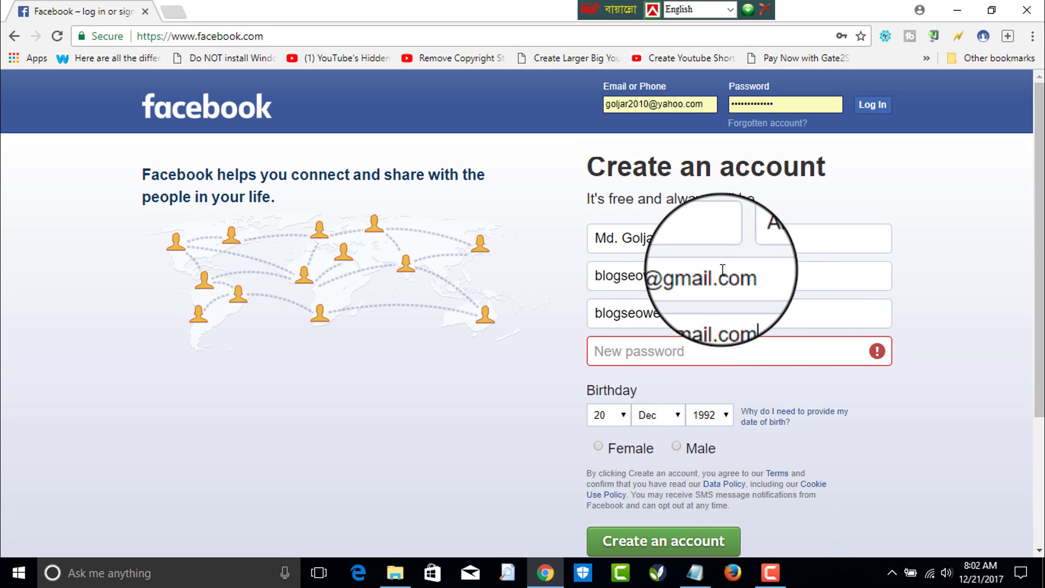
click(694, 351)
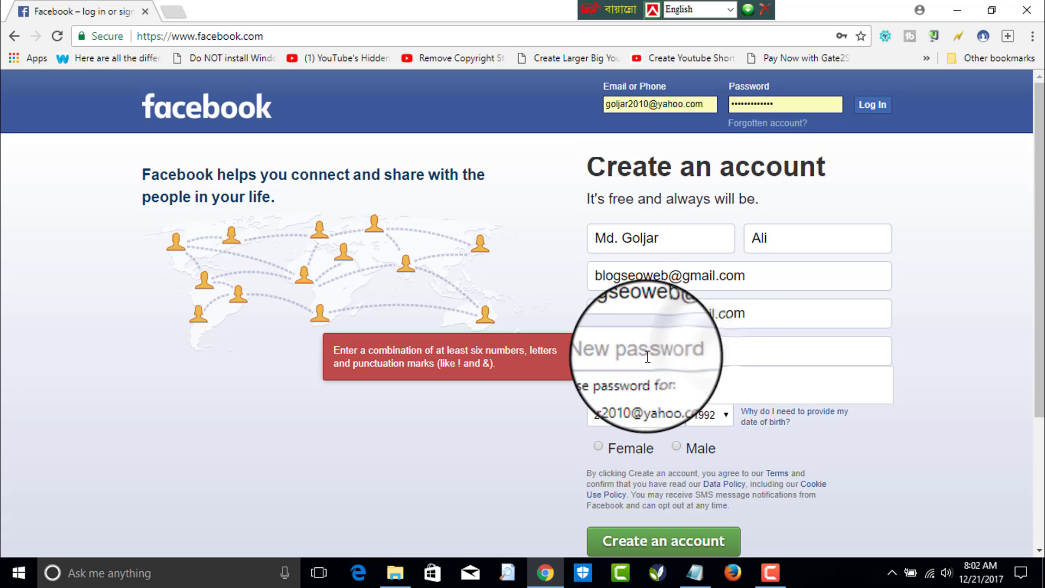
click(694, 572)
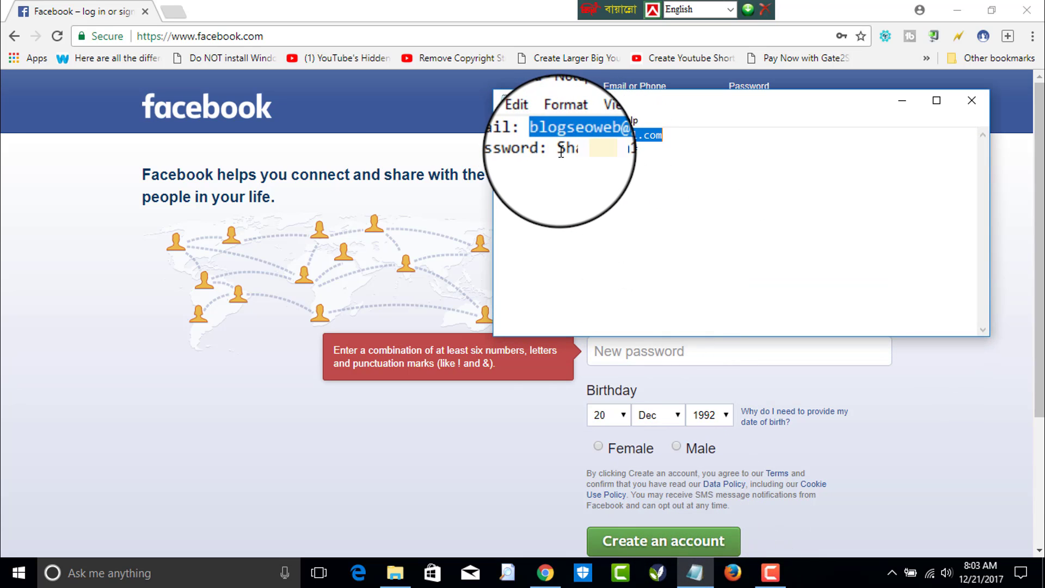
- Copy the saved password from Notepad into Facebook's New password field
drag(561, 151, 634, 154)
right_click(629, 162)
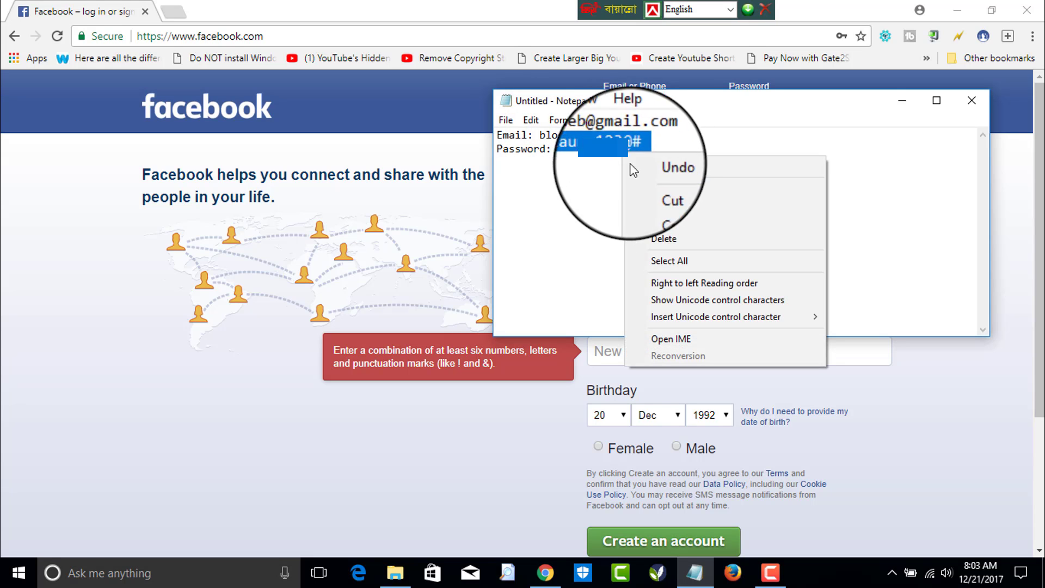
click(655, 200)
click(453, 200)
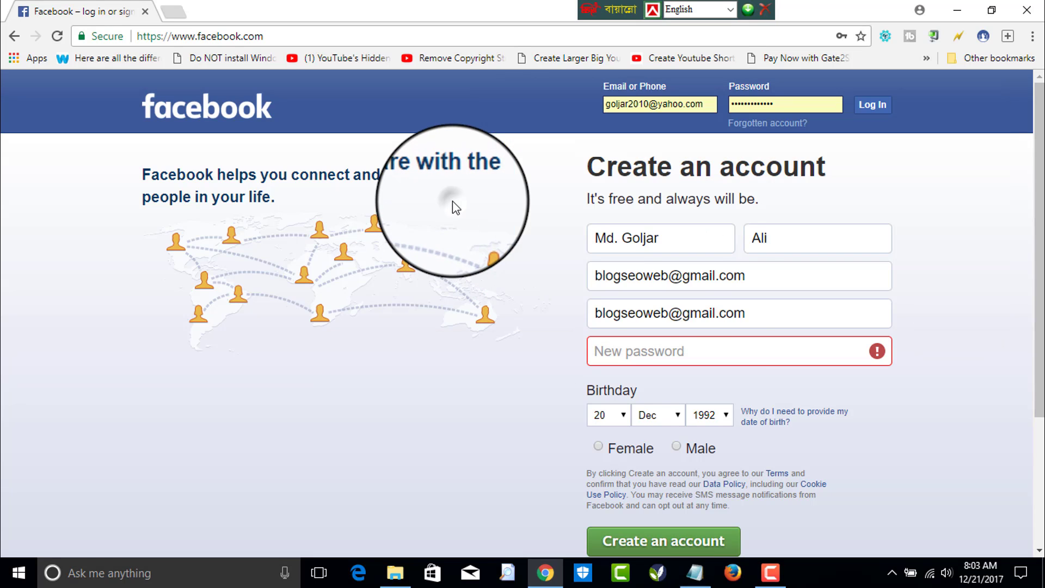
right_click(644, 354)
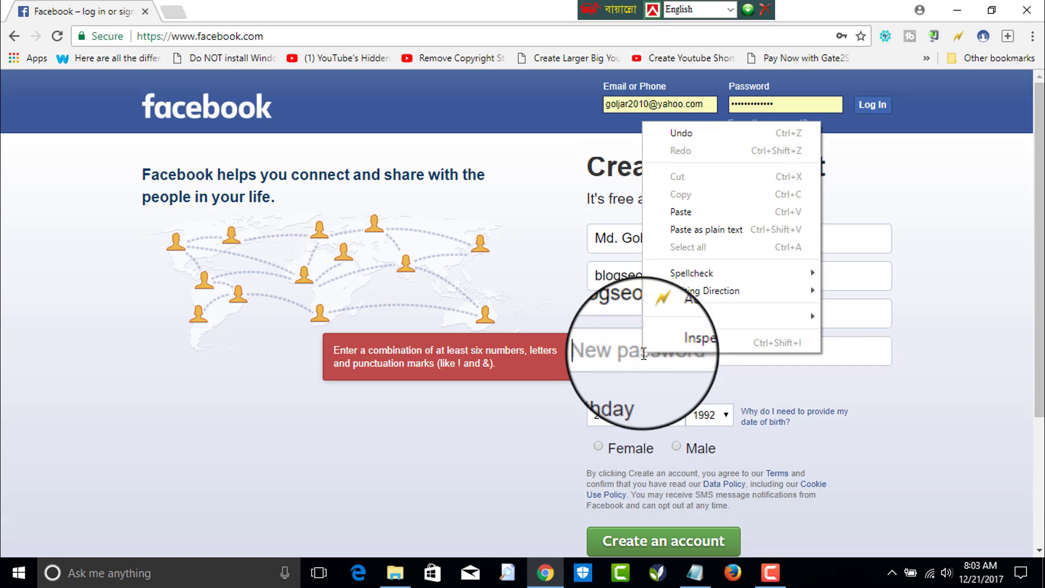
click(700, 210)
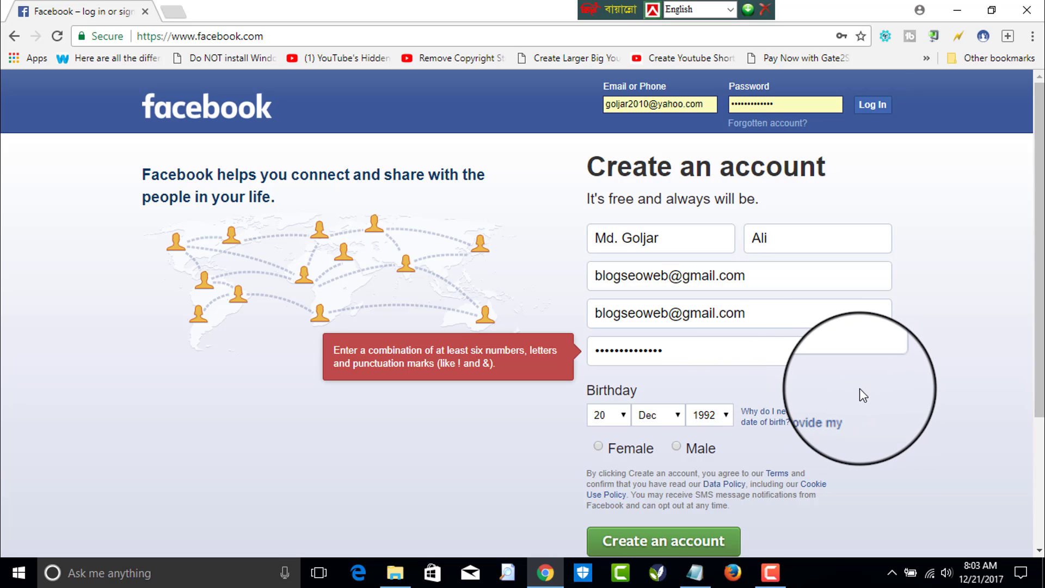
click(623, 418)
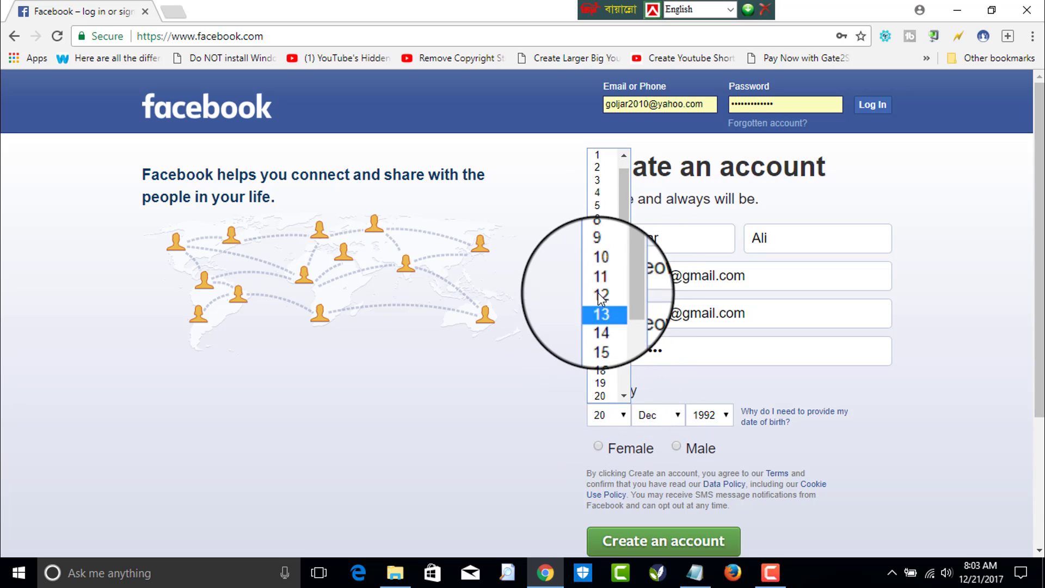
click(602, 269)
click(642, 411)
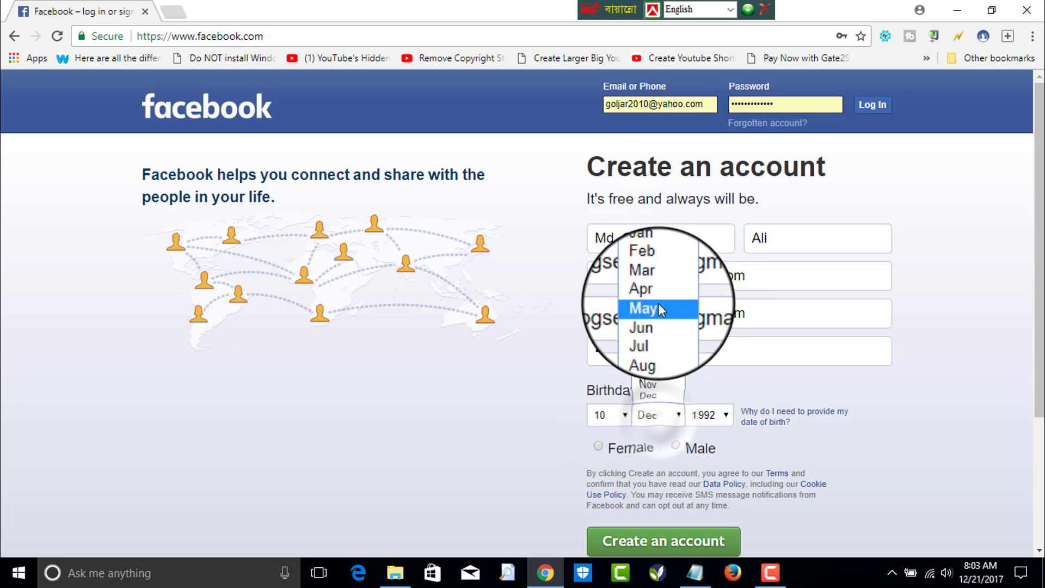
click(658, 321)
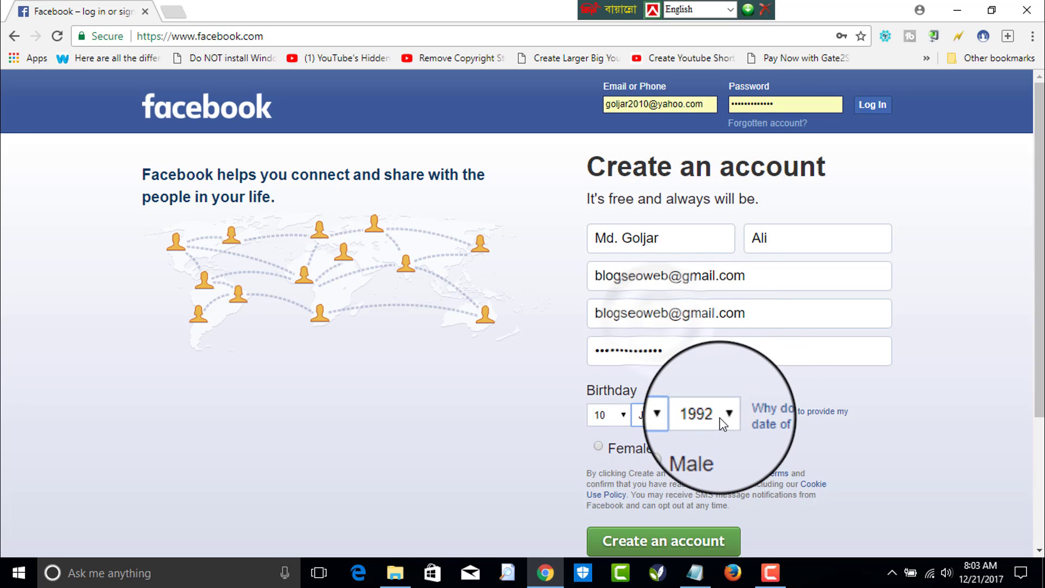
click(720, 417)
scroll(705, 317, down, 15)
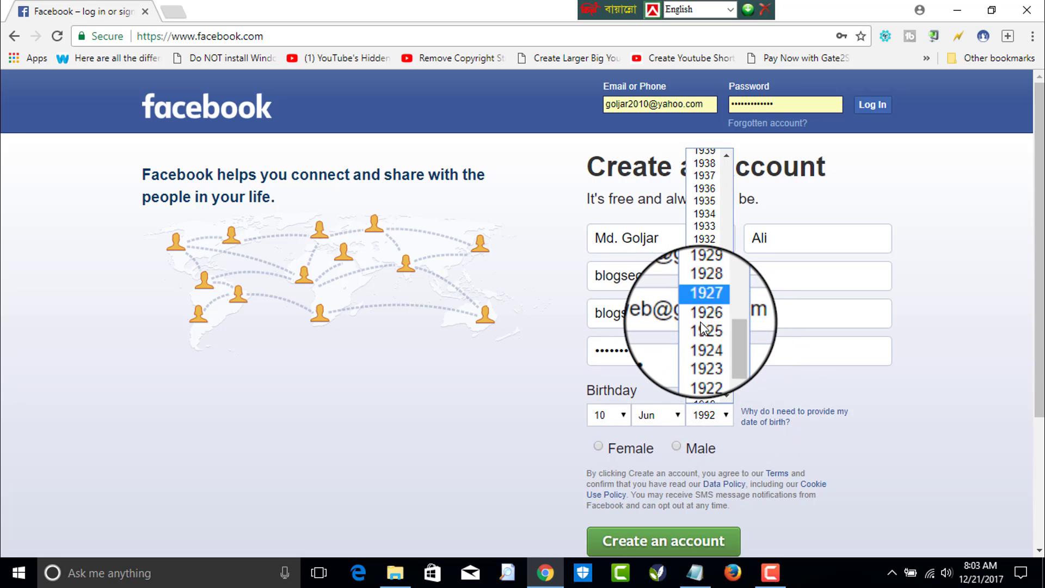
scroll(705, 321, up, 9)
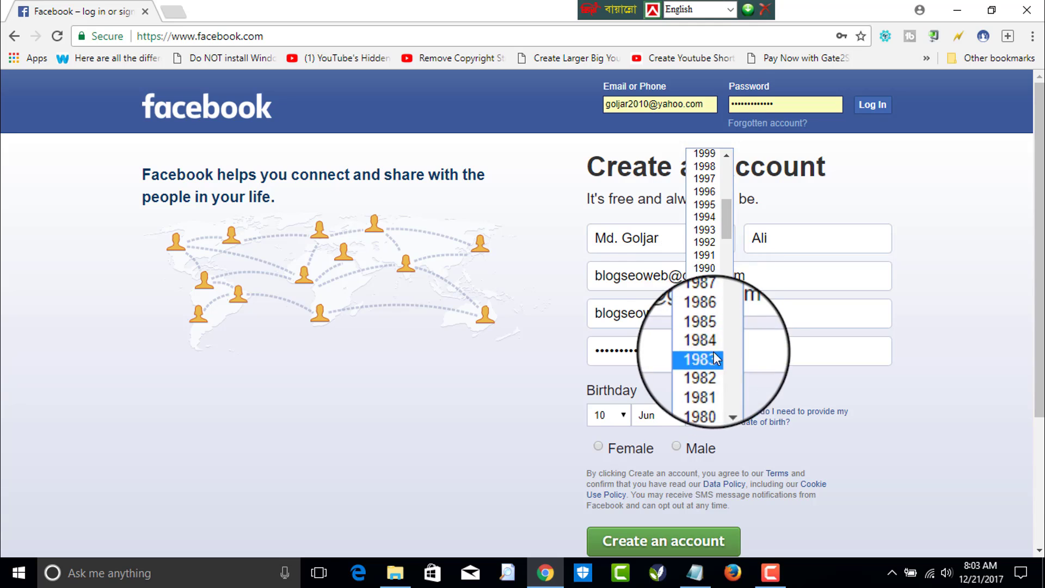
scroll(710, 364, down, 4)
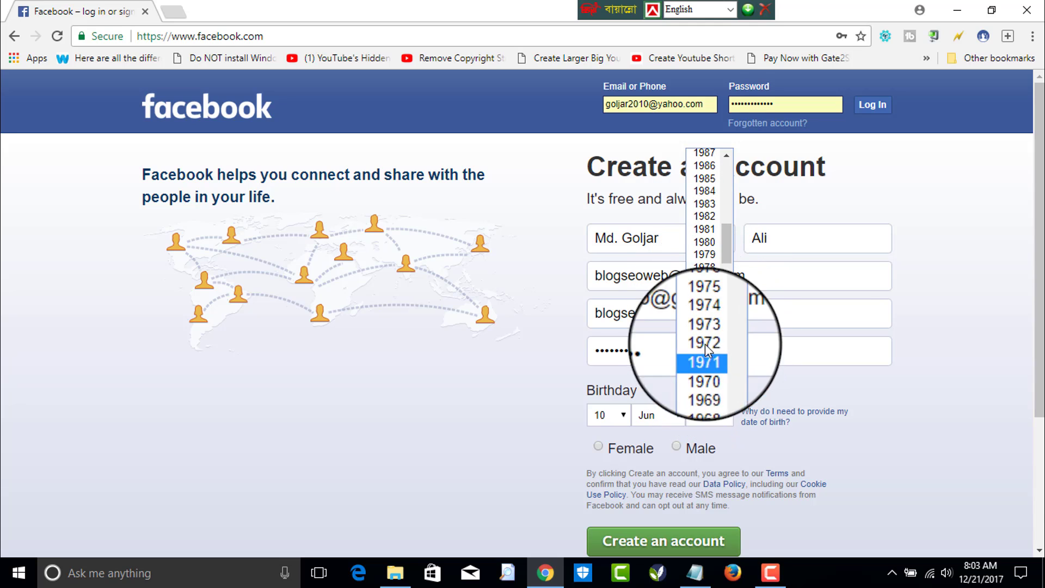
click(708, 203)
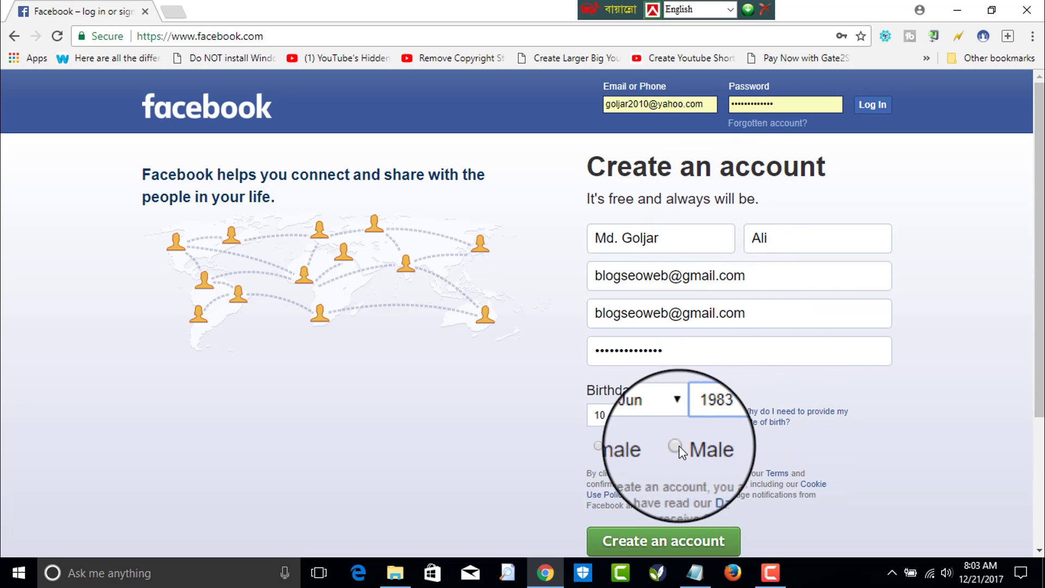
- Choose Male as the gender
scroll(833, 415, down, 3)
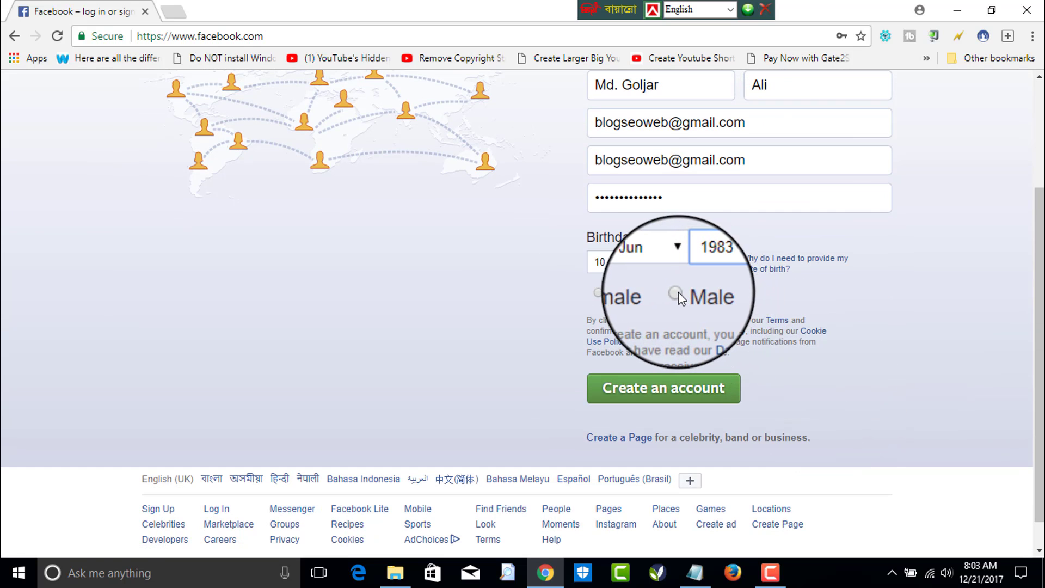
click(676, 294)
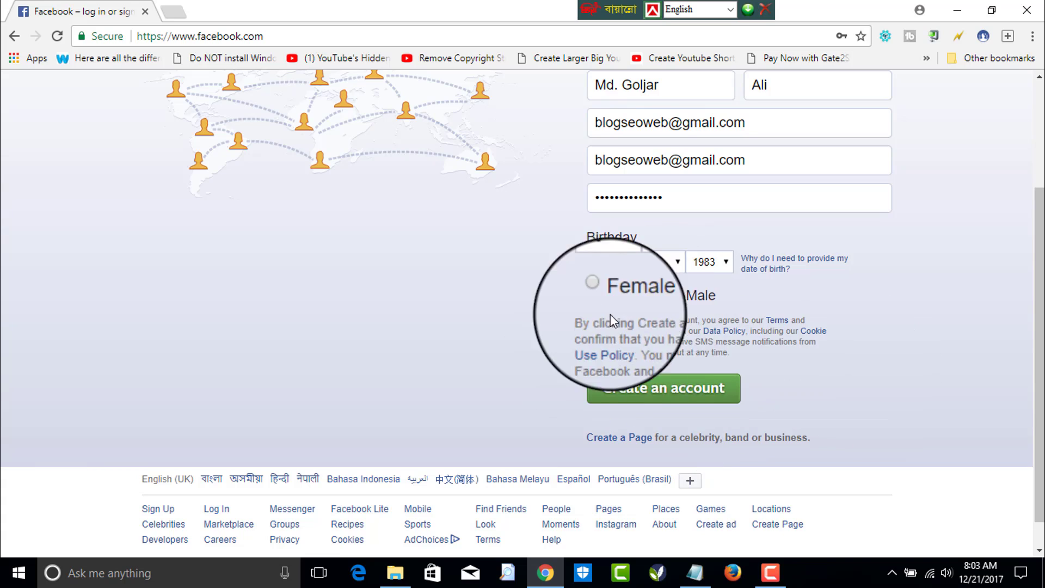
scroll(828, 350, up, 4)
scroll(838, 360, down, 5)
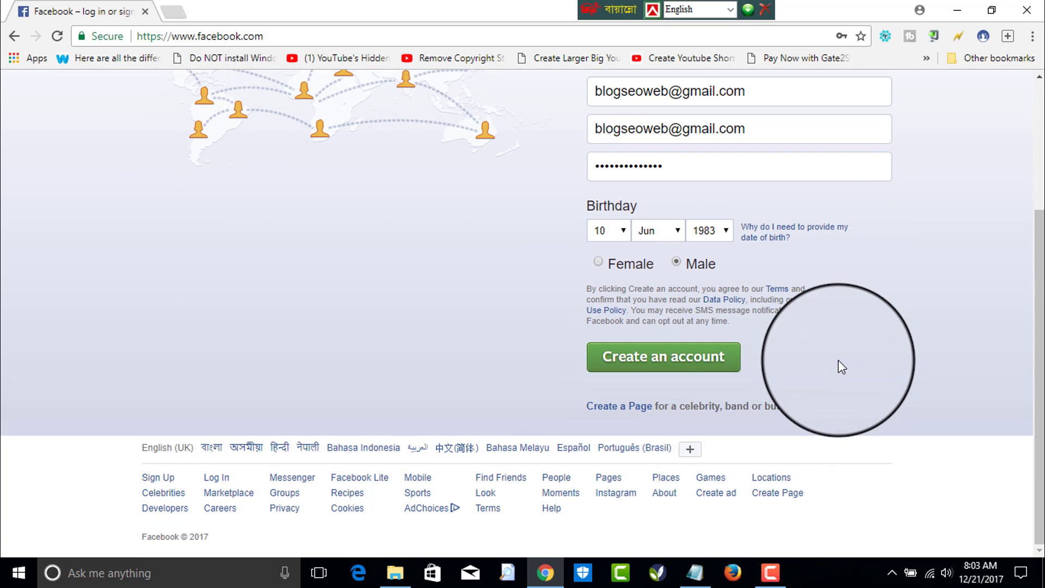
- Submit the sign-up form, note the email awaiting confirmation, and switch to Gmail in Firefox
click(674, 364)
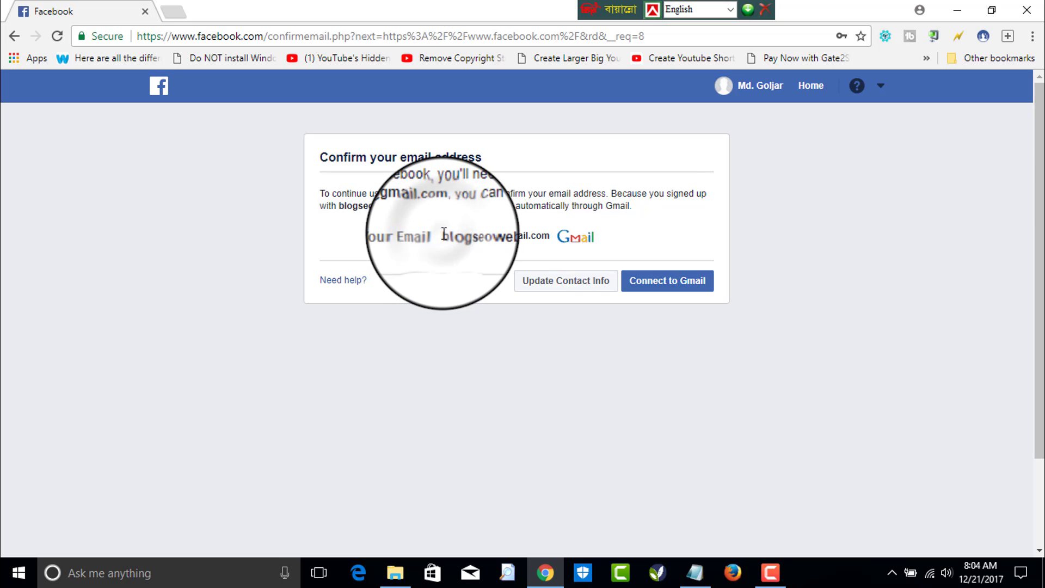
drag(444, 234, 550, 232)
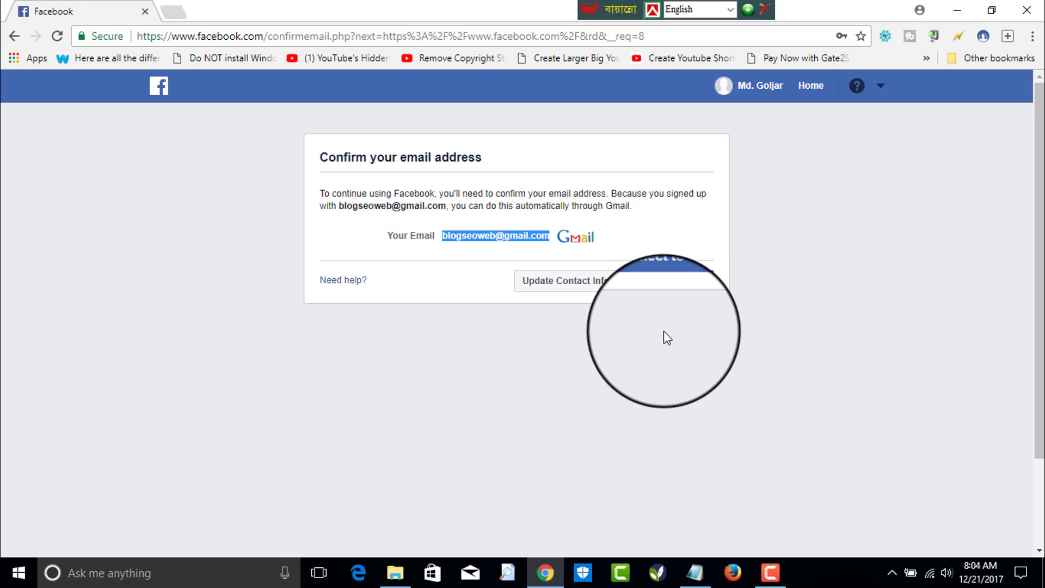
click(733, 572)
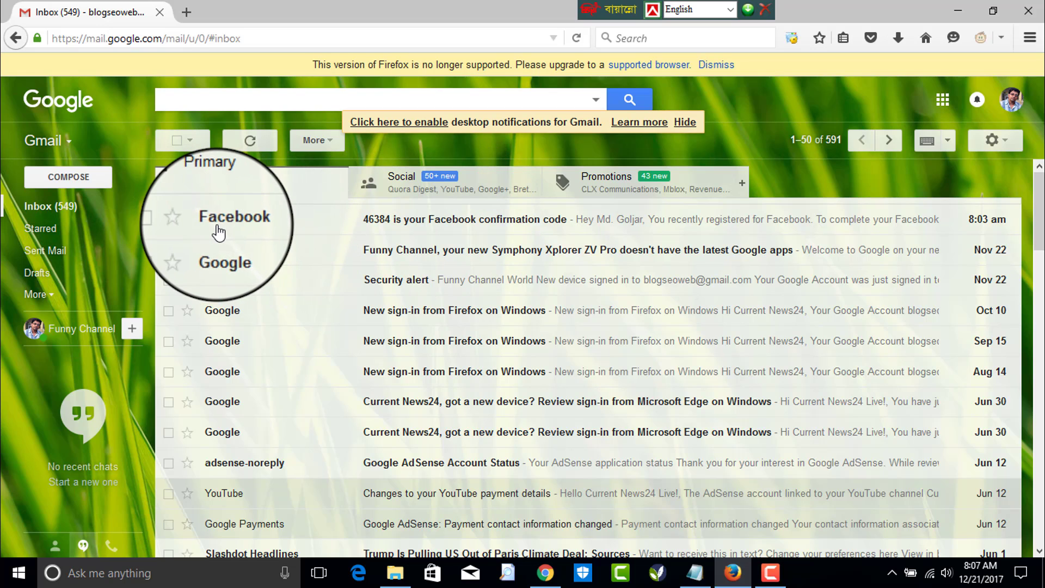
- Open Facebook's confirmation email and copy the Confirm Your Account link location
click(440, 230)
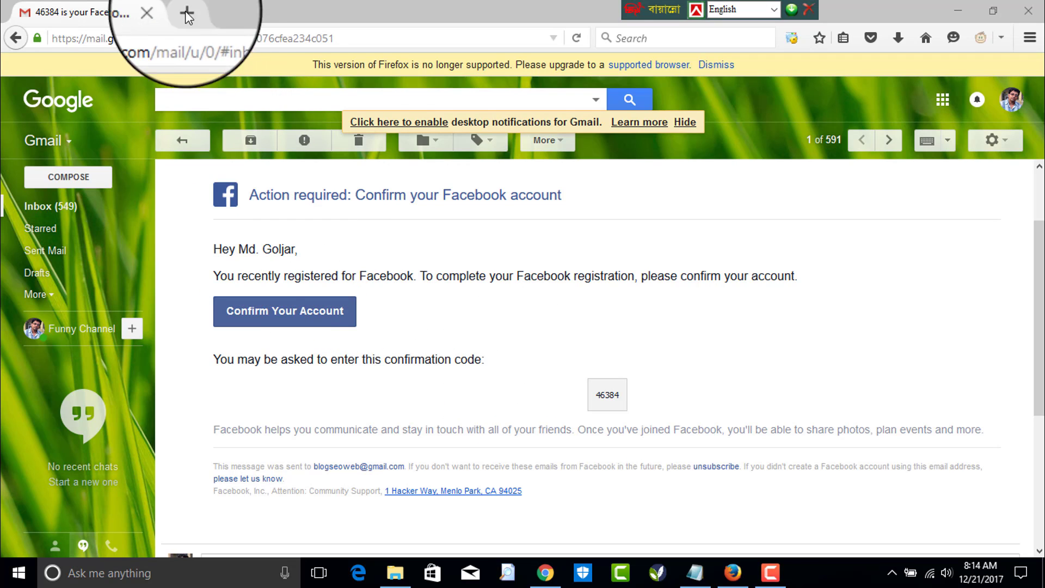
right_click(293, 321)
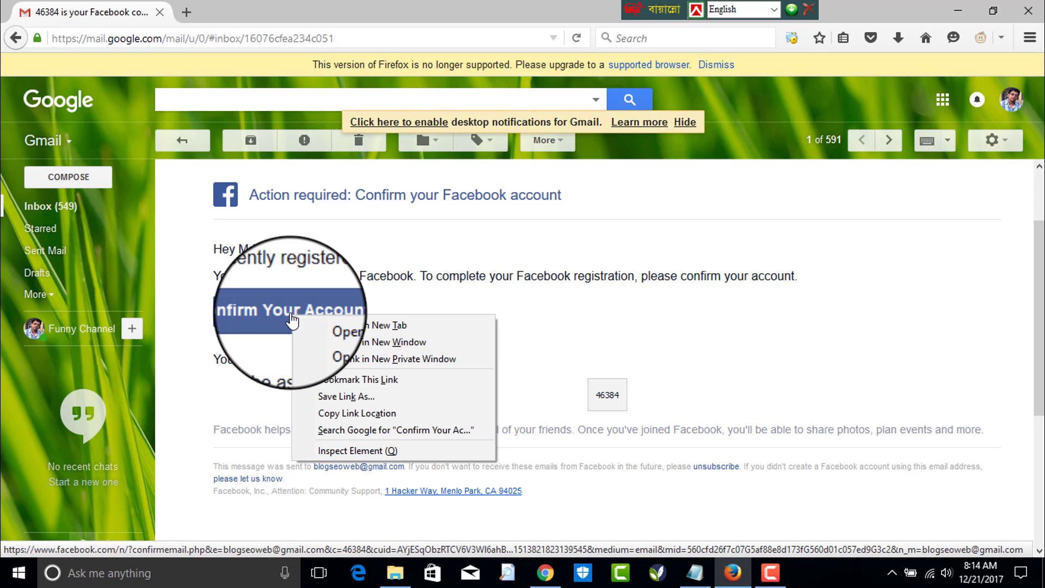
click(381, 414)
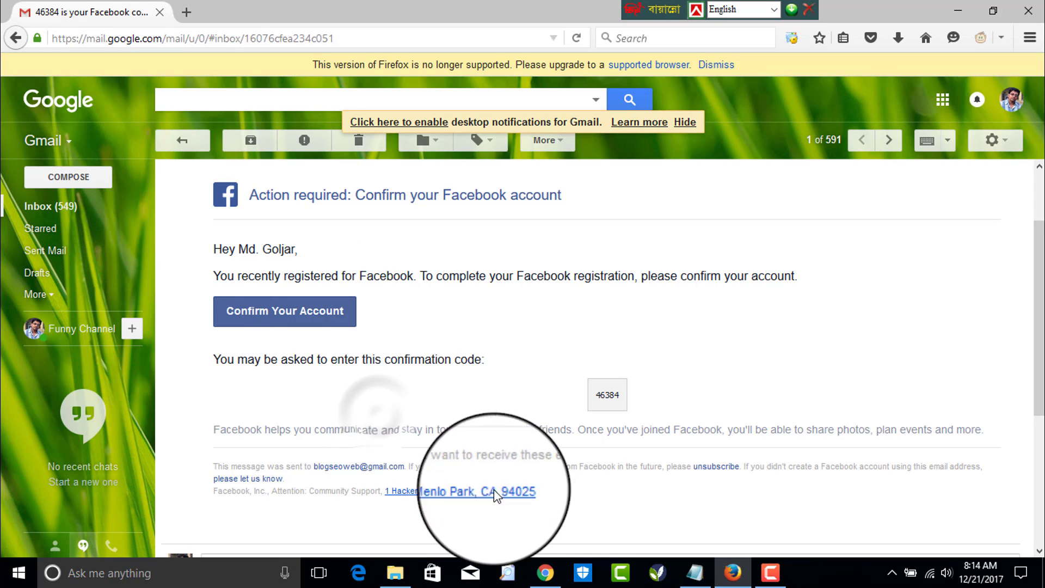
click(546, 574)
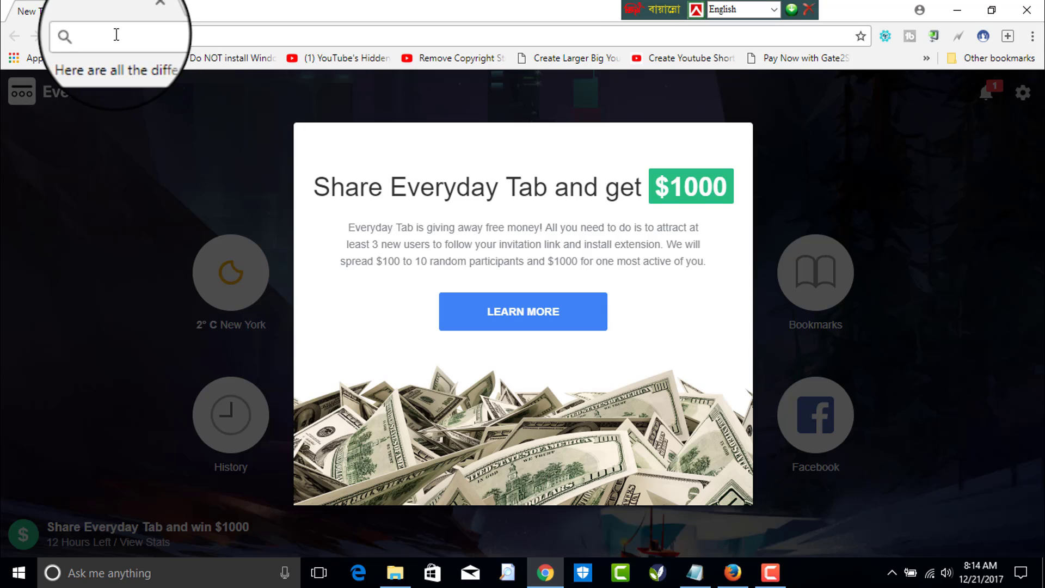
- Paste and go to the copied confirmation link in Chrome's address bar
right_click(147, 37)
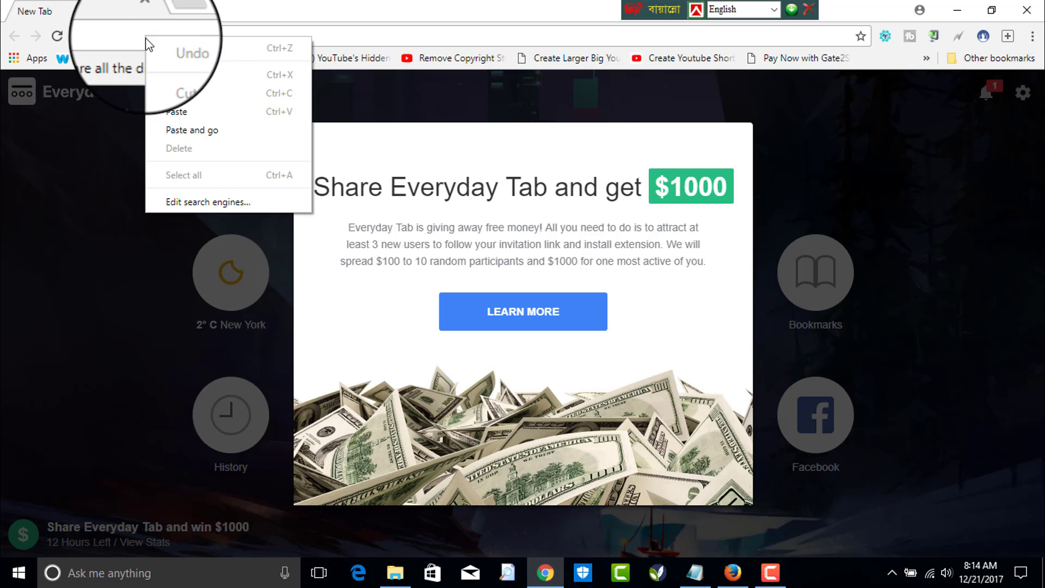
click(190, 129)
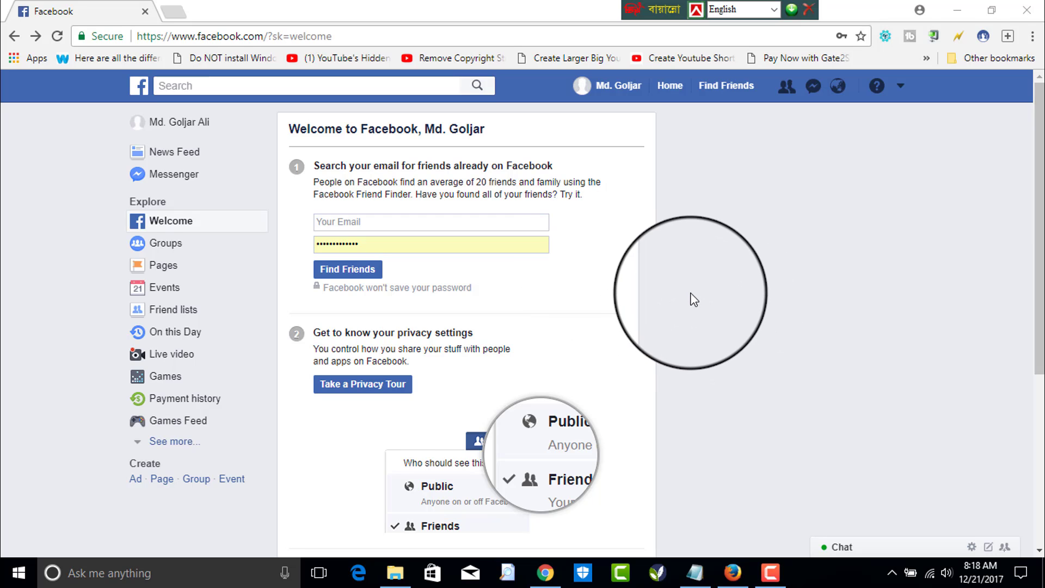
- Open the new account's timeline via the profile name link in the top bar
click(608, 89)
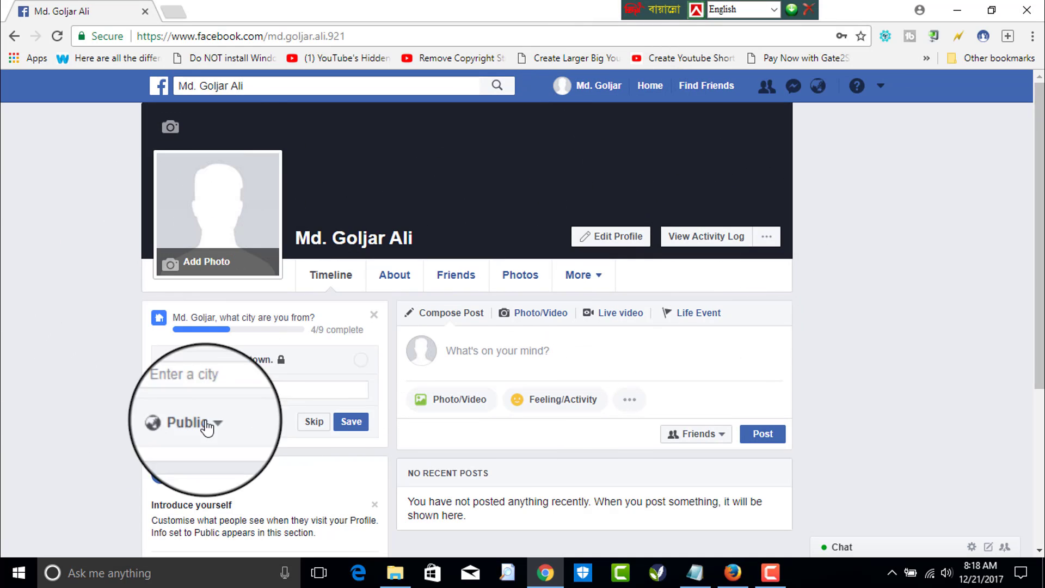
- Upload the pink-background portrait .jpg from the Desktop as the new profile picture
click(201, 267)
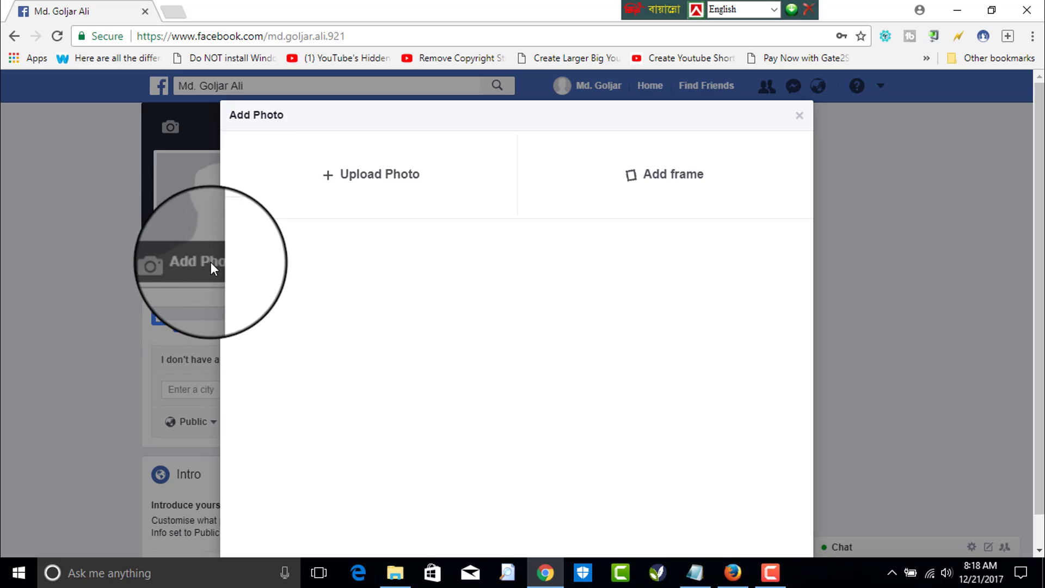
click(360, 184)
scroll(490, 401, down, 1)
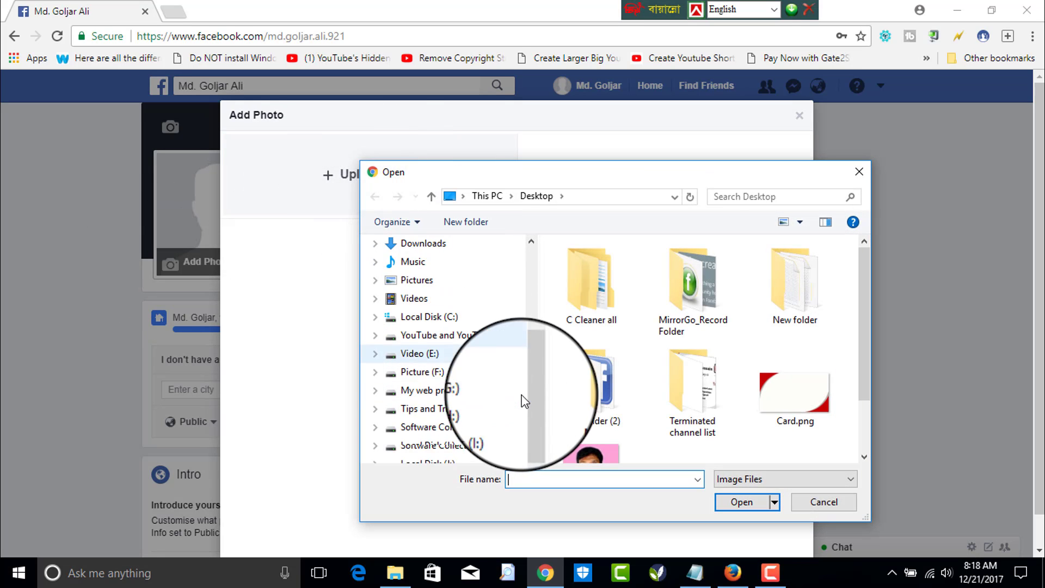
scroll(656, 402, down, 2)
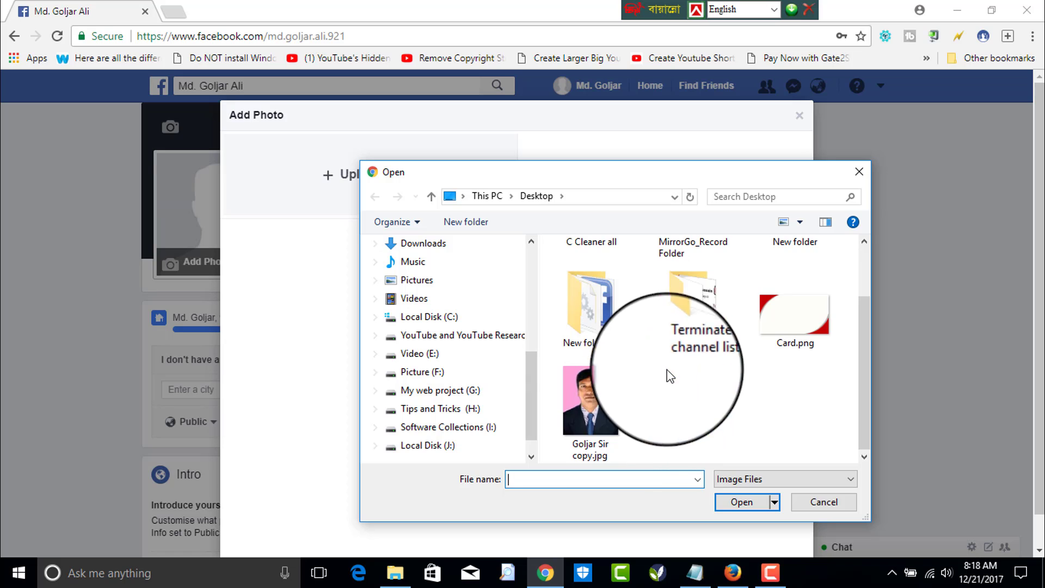
click(593, 409)
click(737, 508)
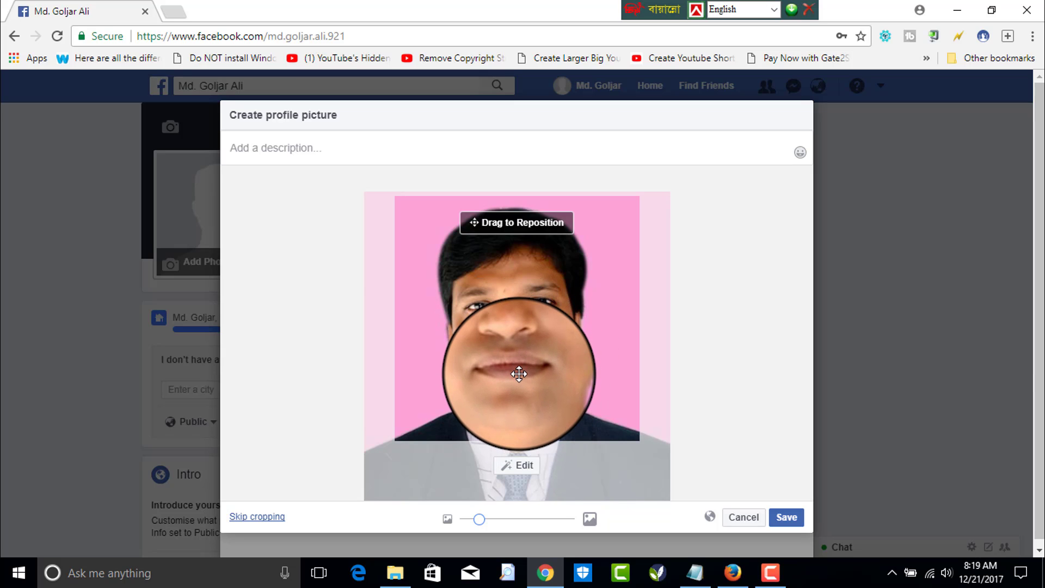
- Recenter the portrait, zoom out slightly in the crop, and save it as the profile picture
drag(519, 374, 531, 370)
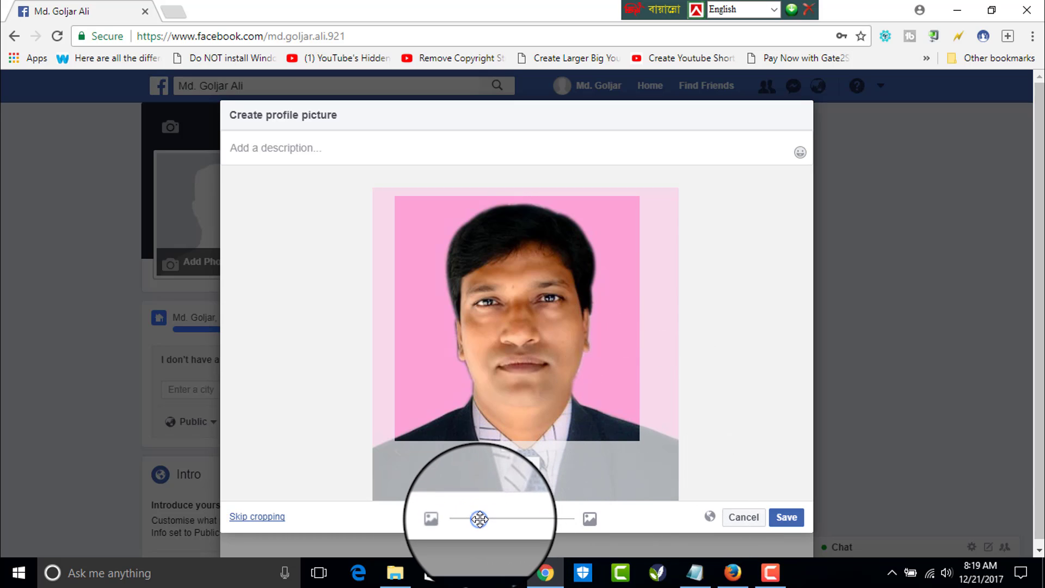
drag(479, 519, 472, 520)
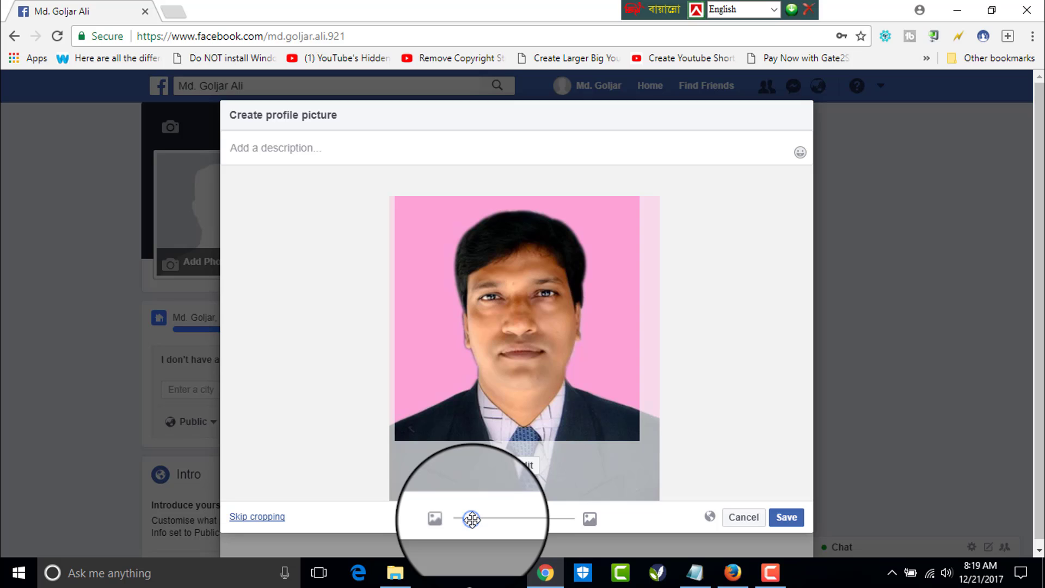
mouse_move(506, 380)
mouse_down()
mouse_move(492, 380)
mouse_move(501, 385)
mouse_up()
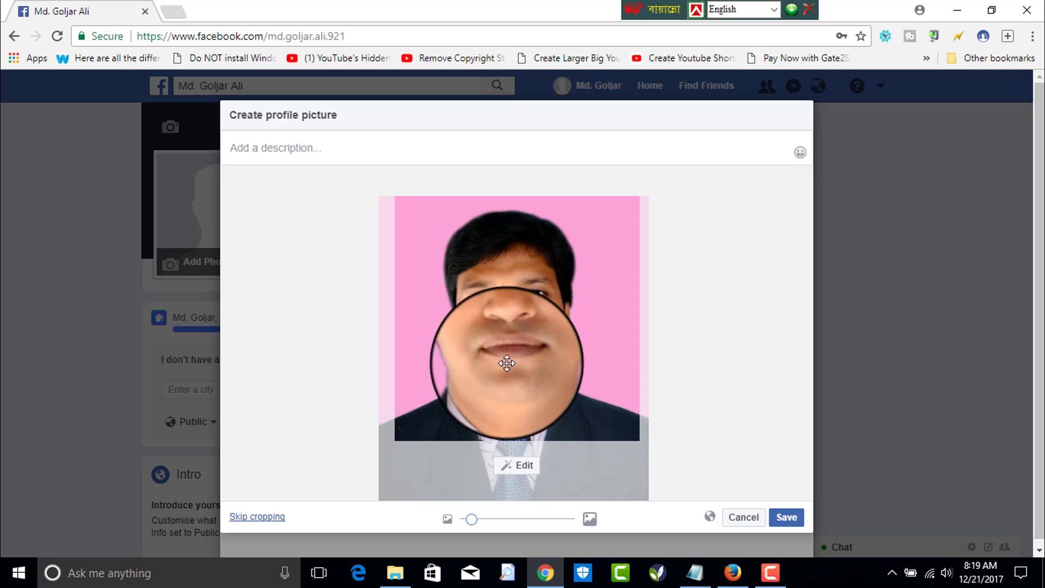
click(787, 517)
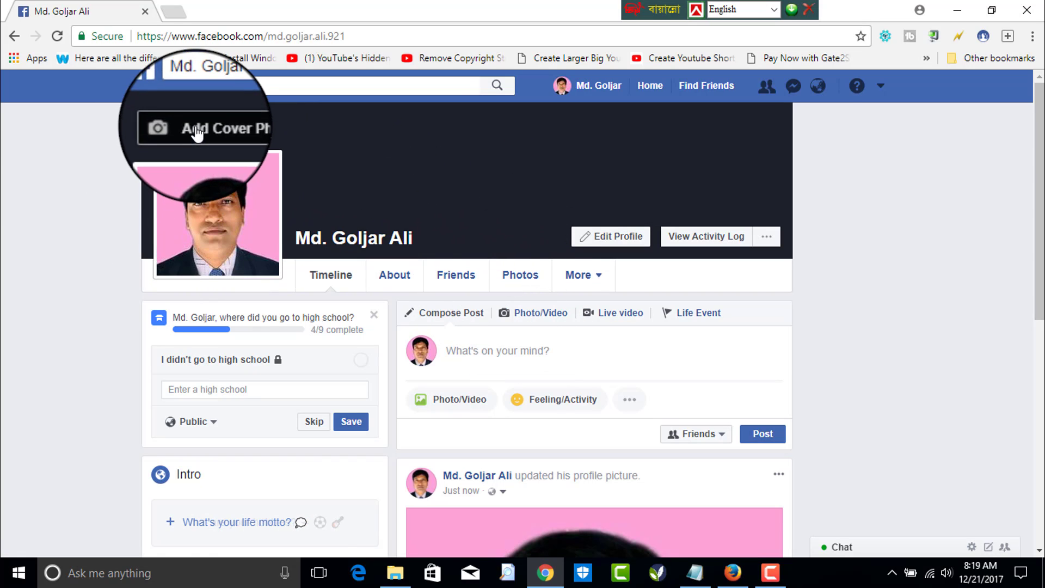
- Upload 'my album.jpg' from Picture (F:) > My Picture > My pictures as the cover photo
click(221, 129)
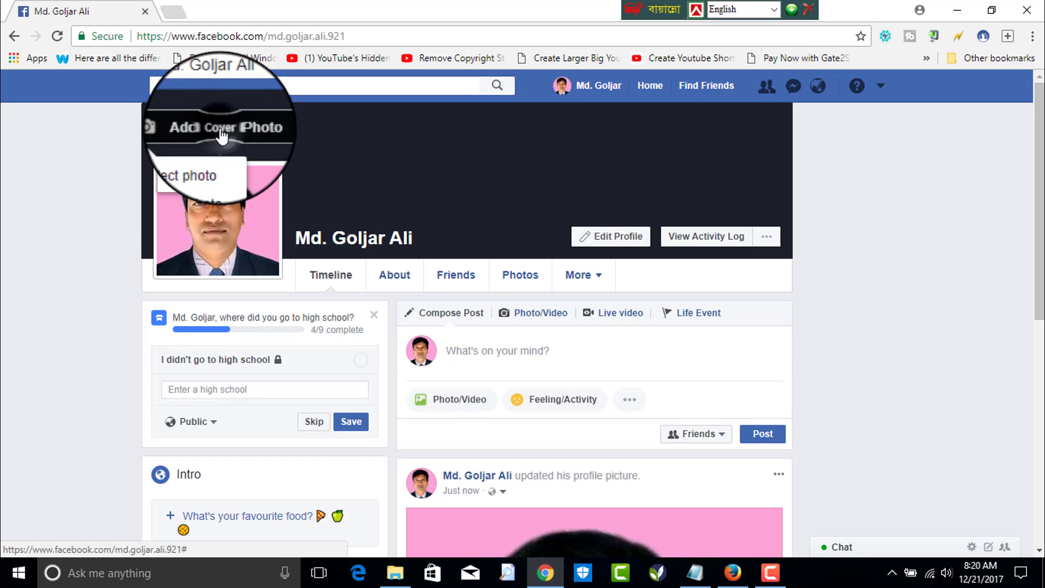
click(197, 177)
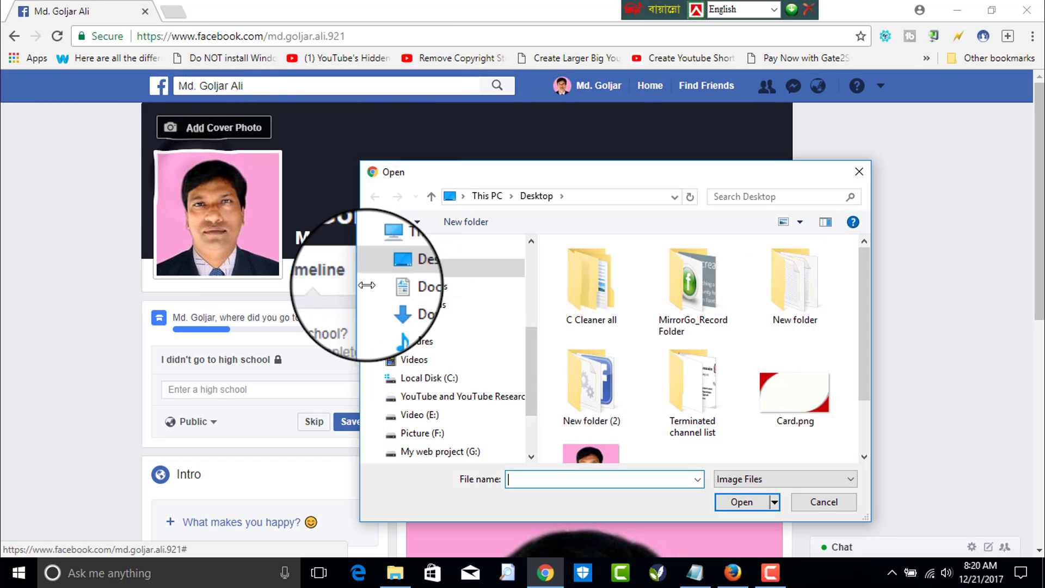
scroll(626, 389, down, 1)
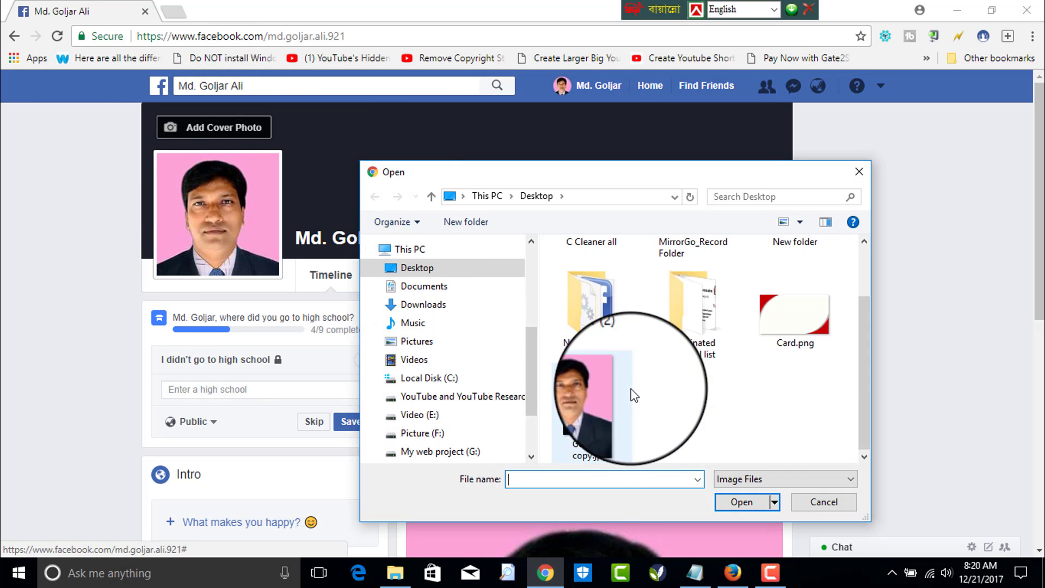
click(428, 435)
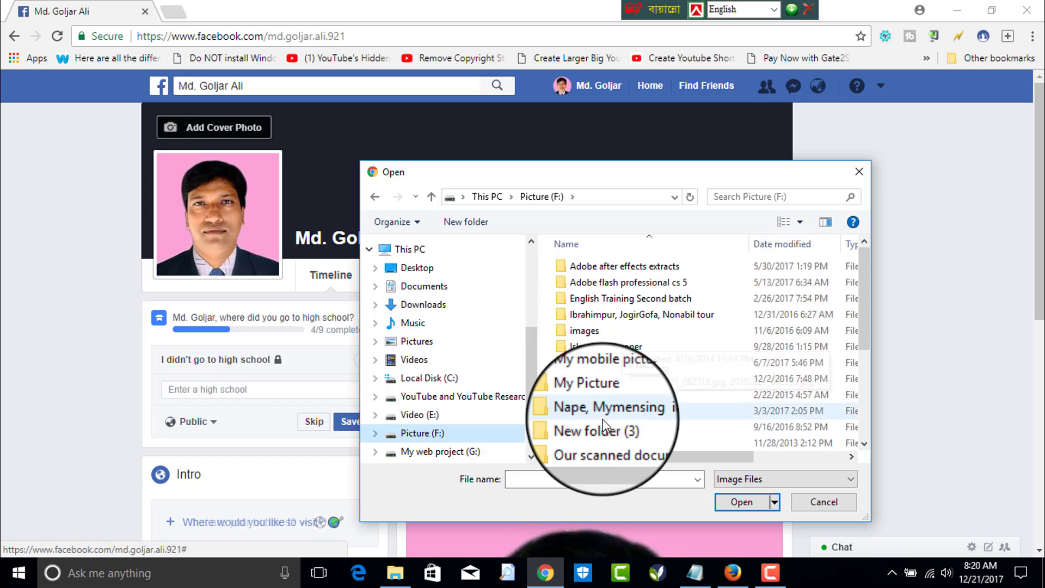
double_click(655, 377)
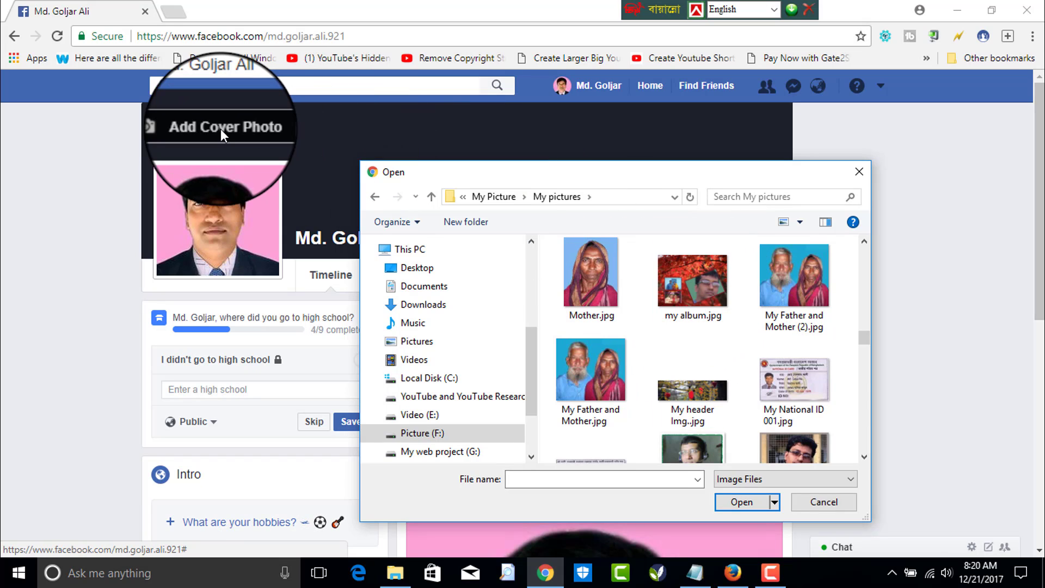
click(695, 286)
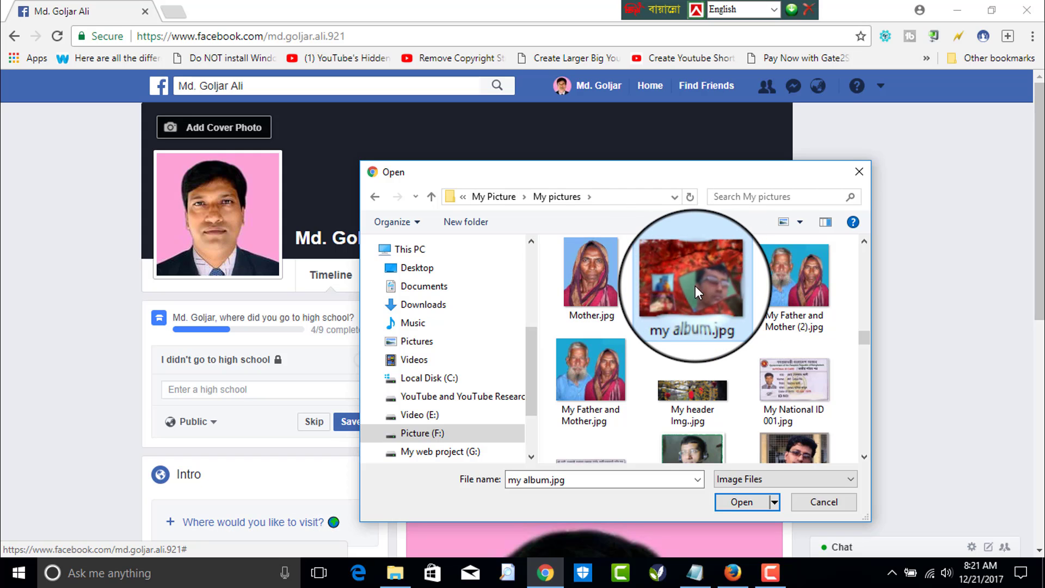
click(743, 509)
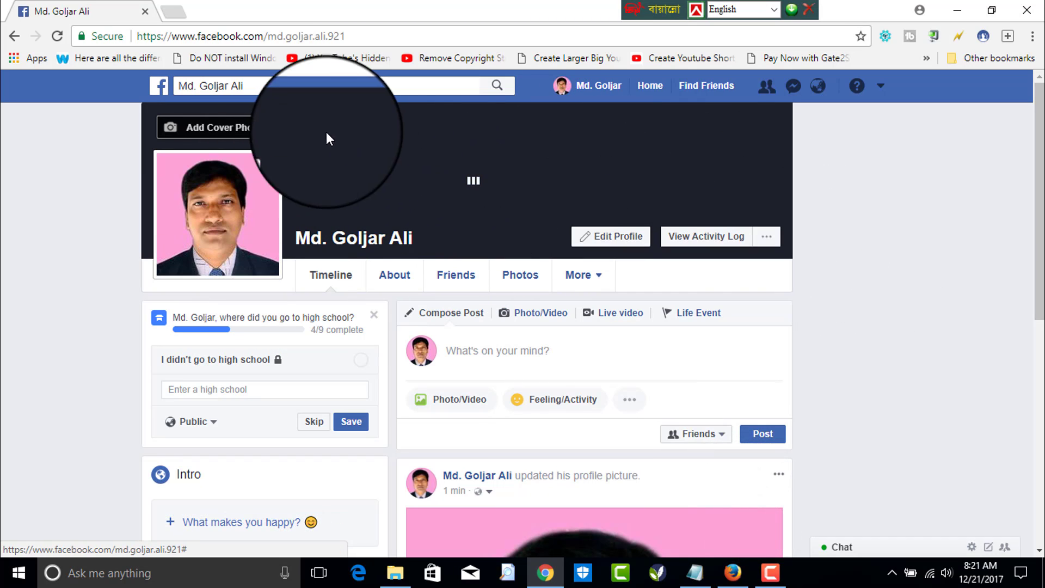
click(264, 129)
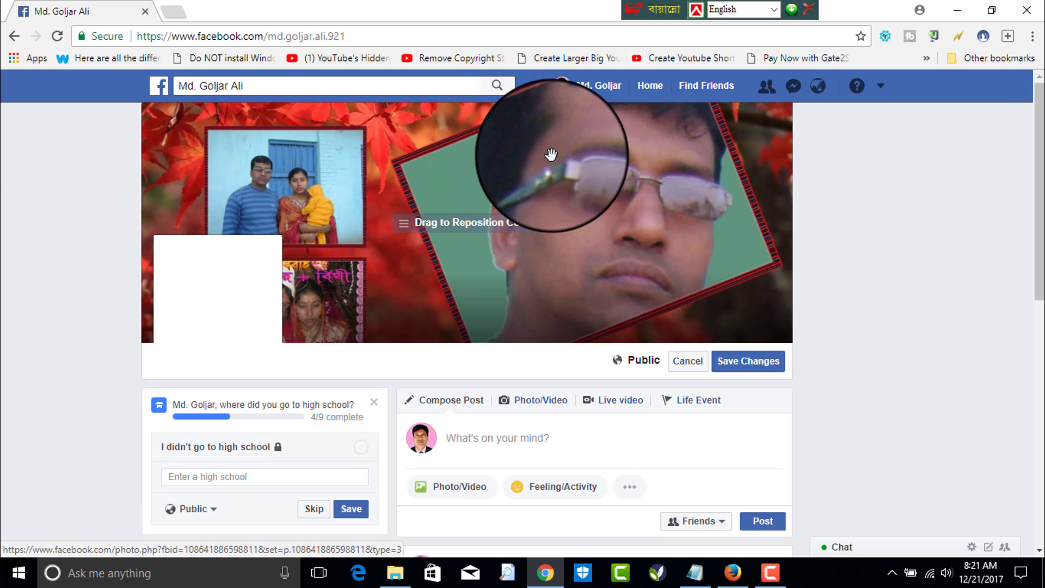
- Move the red collage cover image up in the banner and save the changes
drag(595, 224, 577, 125)
click(746, 361)
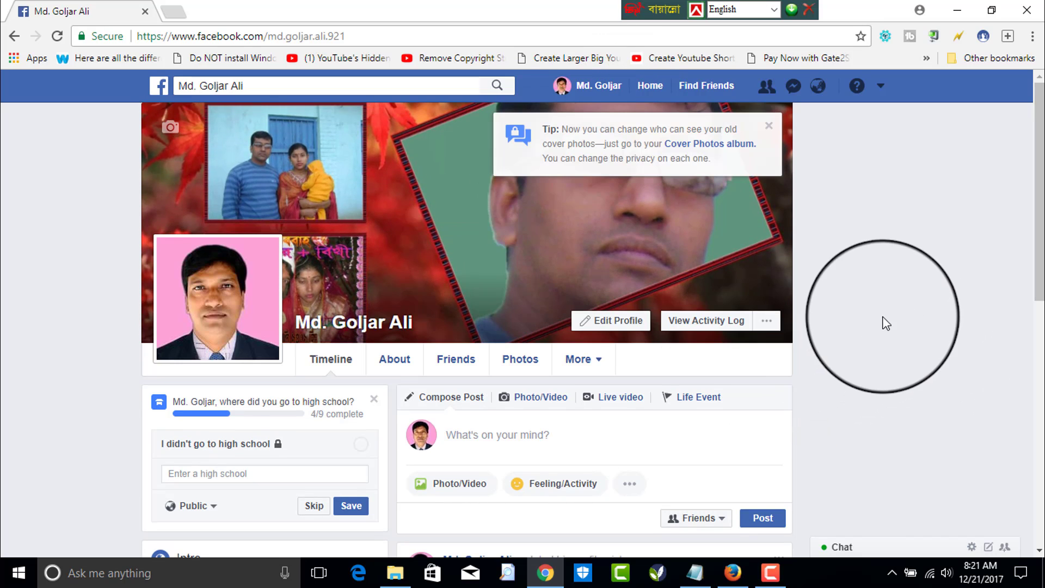
scroll(864, 306, down, 3)
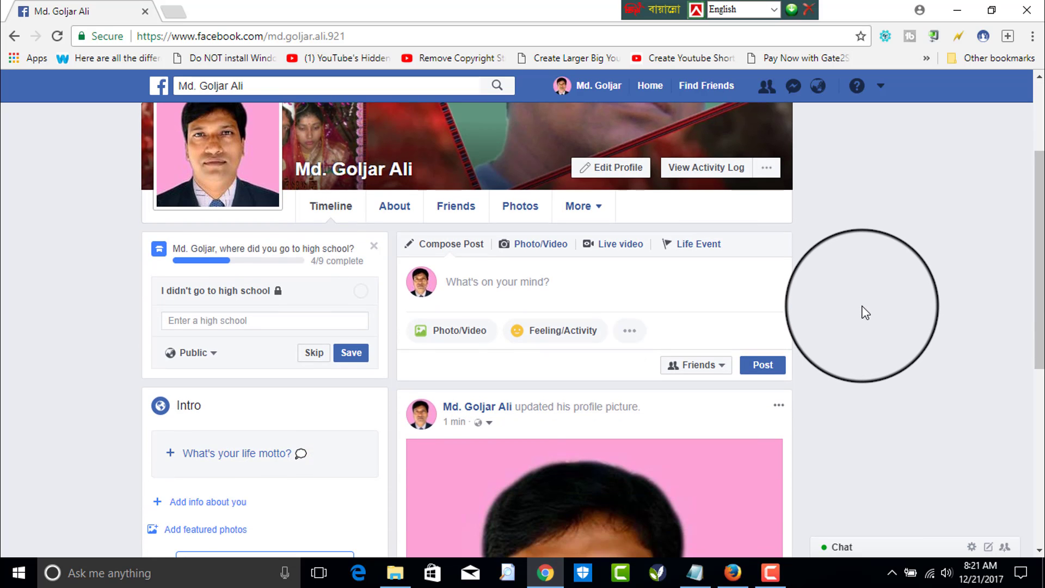
- Review the timeline and close the cover-photo privacy Tip box
scroll(863, 313, up, 2)
scroll(866, 317, up, 2)
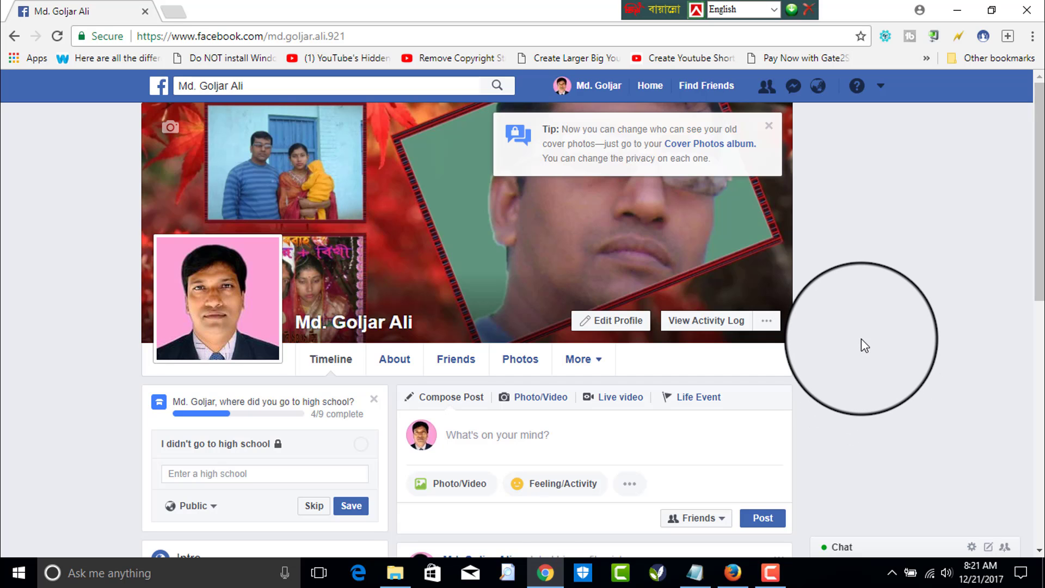
scroll(862, 340, down, 6)
scroll(862, 341, up, 4)
scroll(861, 342, up, 2)
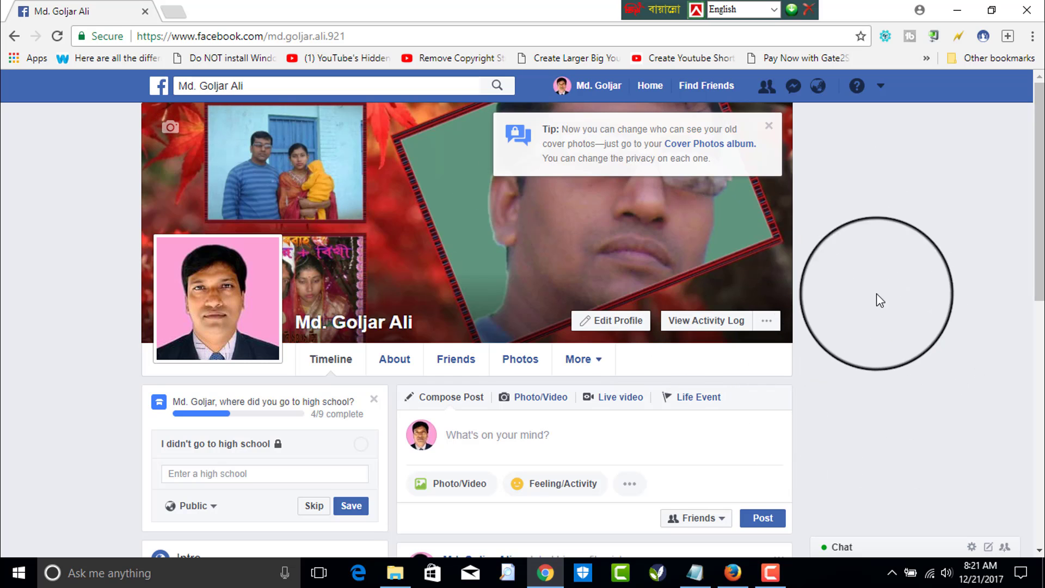
click(768, 126)
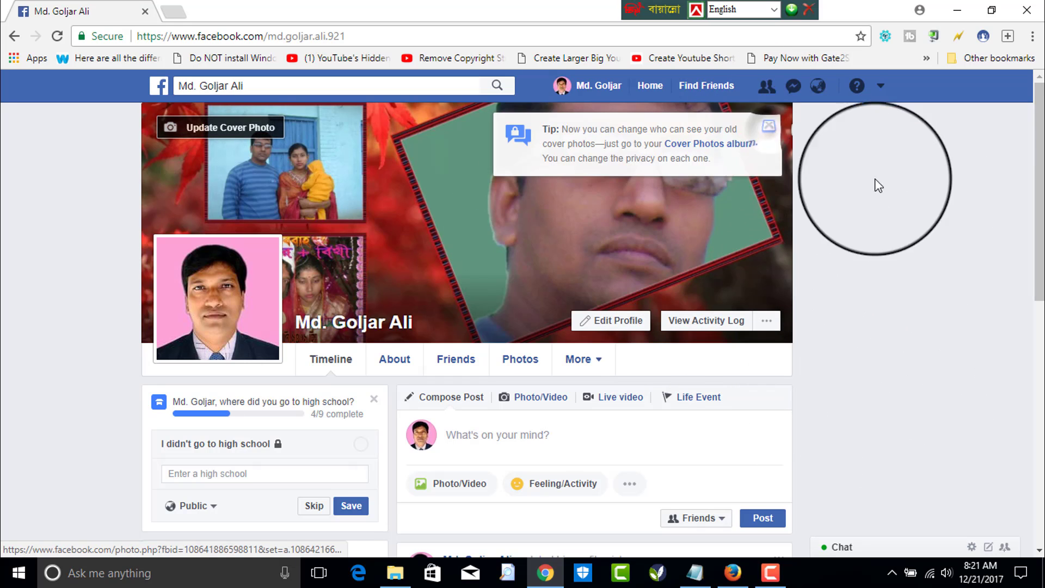
scroll(794, 436, down, 12)
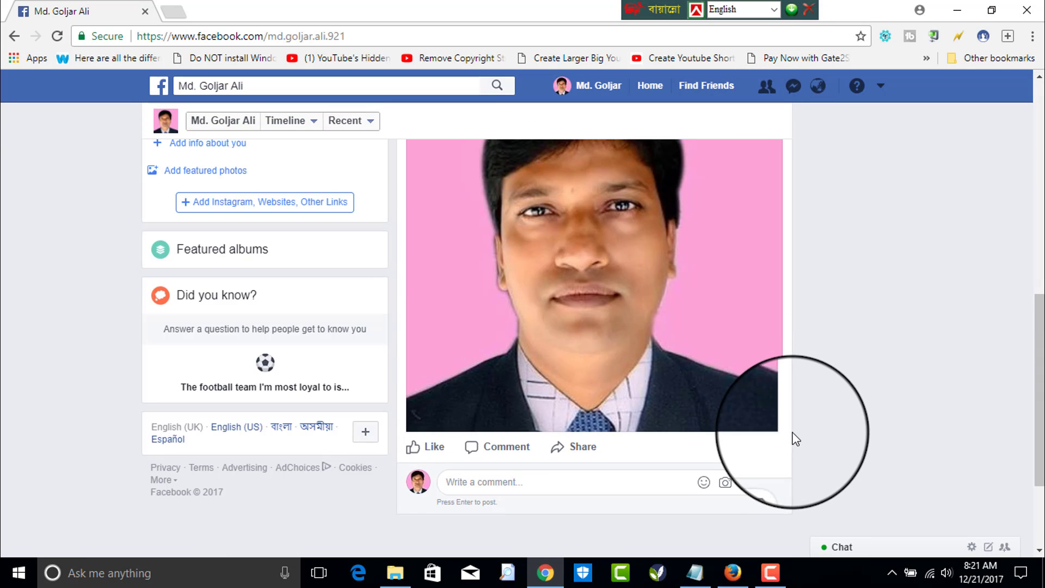
scroll(793, 435, up, 12)
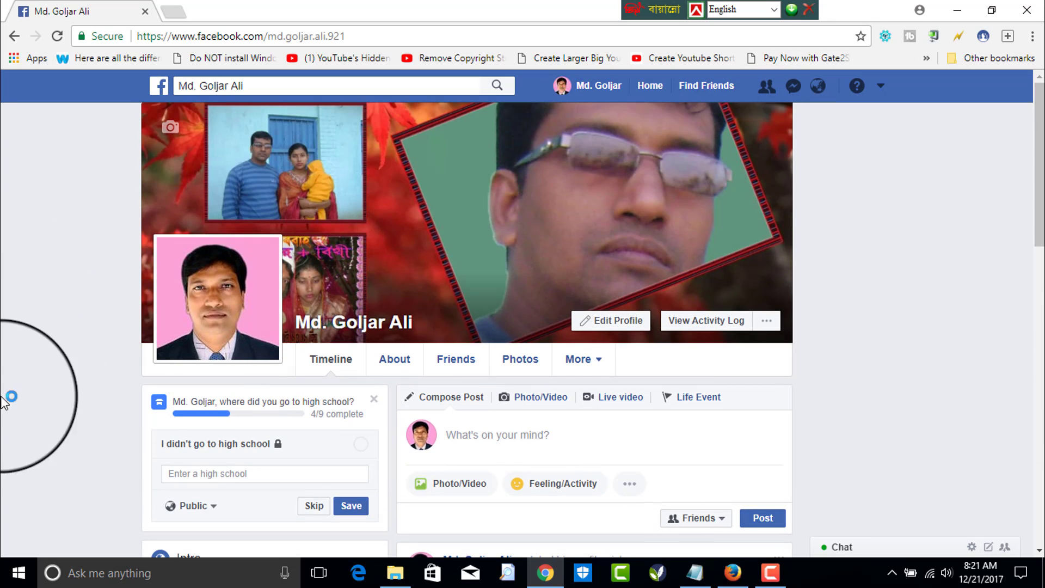